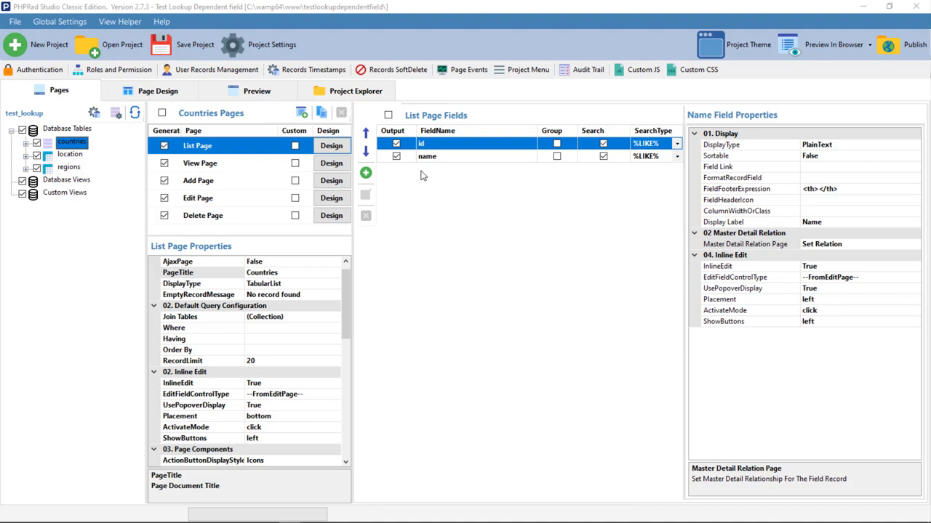
Choose PlainText as the DisplayType of the name field on the countries List Page
{"action": "left_click", "coordinate": [840, 145]}
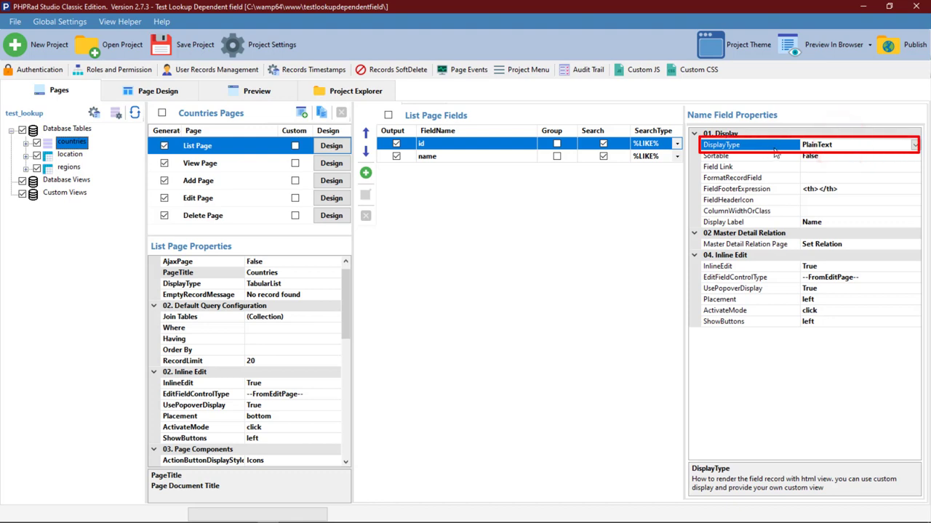
{"action": "left_click", "coordinate": [518, 157]}
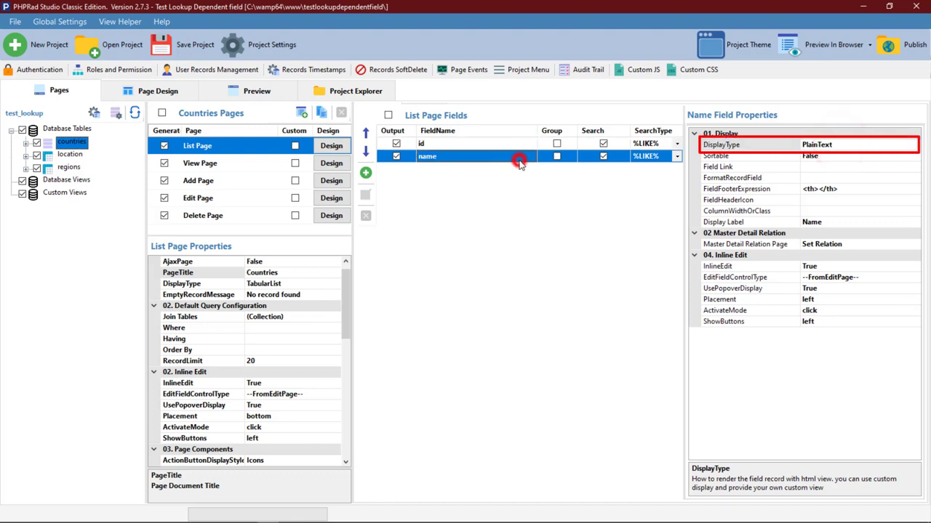
{"action": "left_click", "coordinate": [809, 144]}
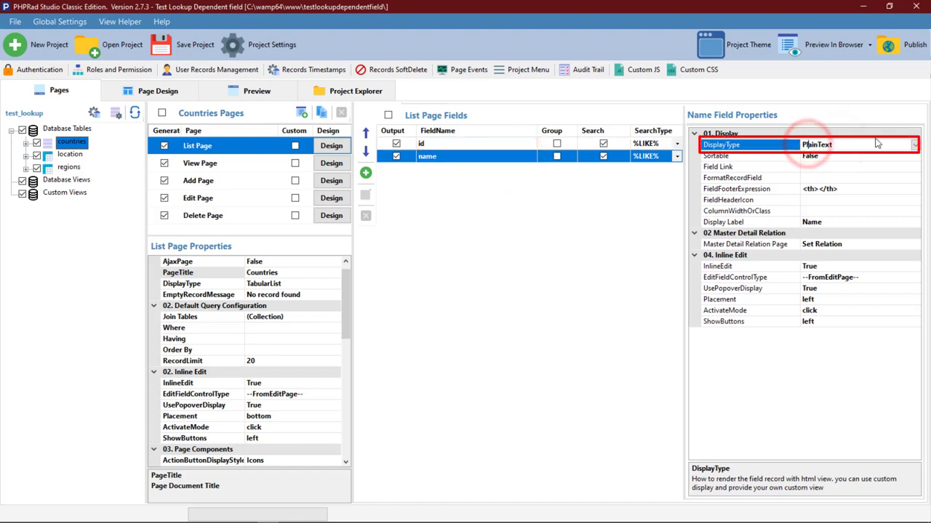
{"action": "left_click", "coordinate": [914, 145]}
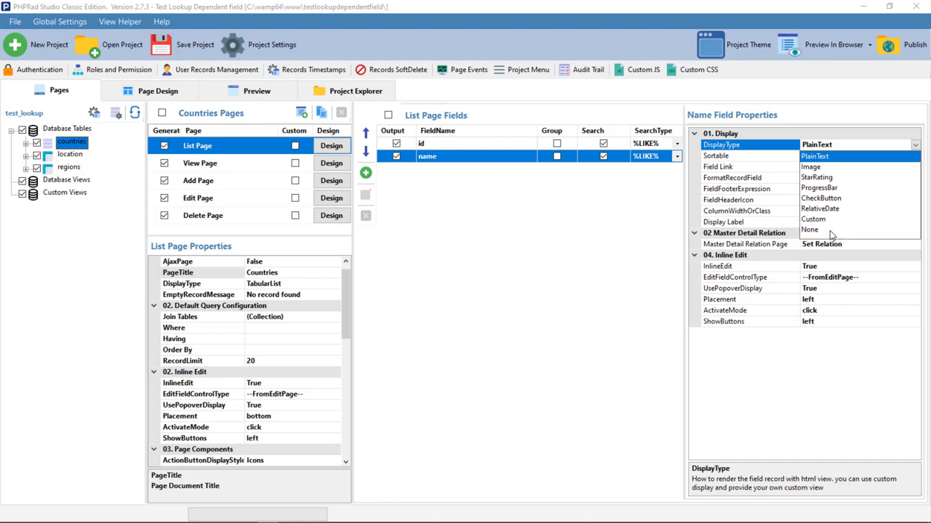
{"action": "left_click", "coordinate": [829, 157]}
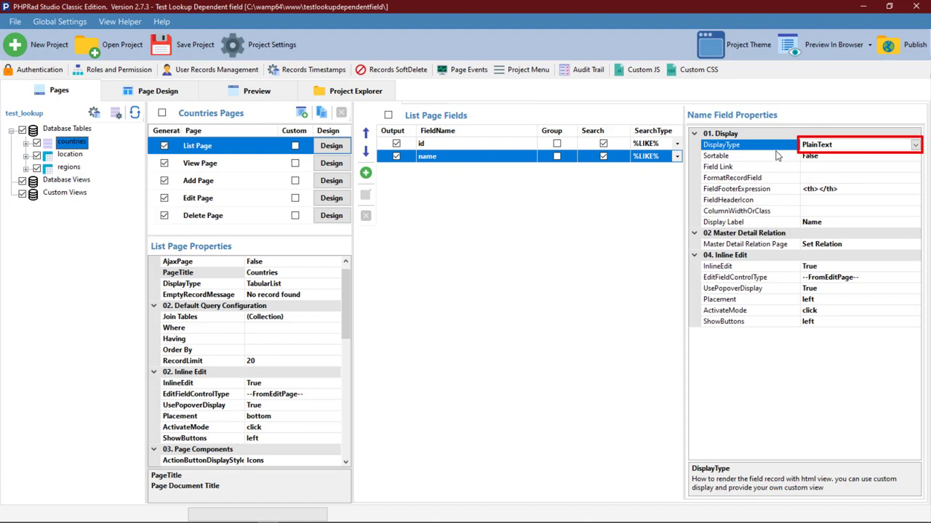
{"action": "left_click", "coordinate": [425, 158]}
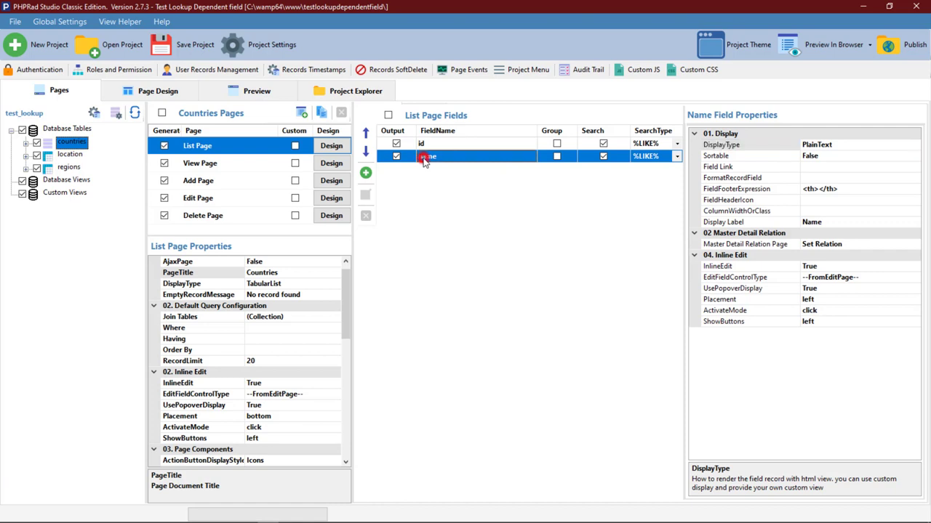
Publish the project and open the Countries list in the preview
{"action": "left_click", "coordinate": [273, 94]}
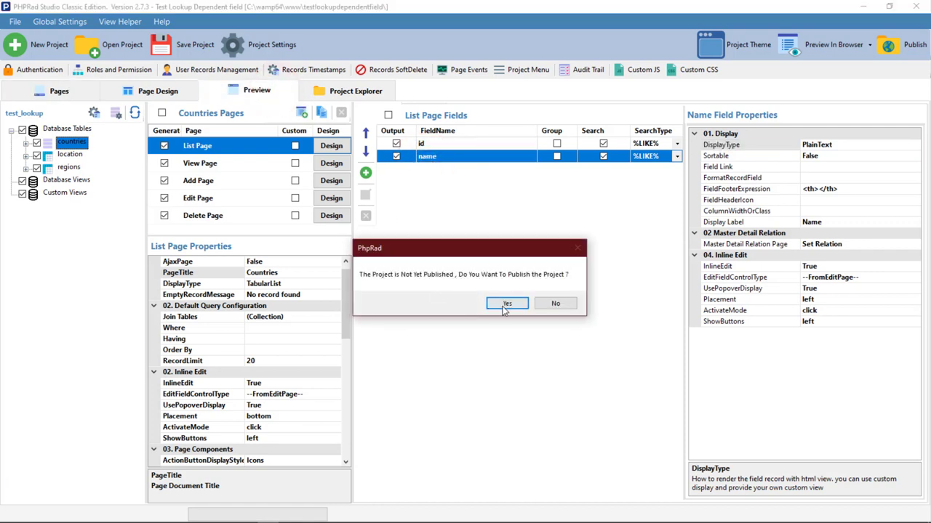
{"action": "left_click", "coordinate": [506, 306]}
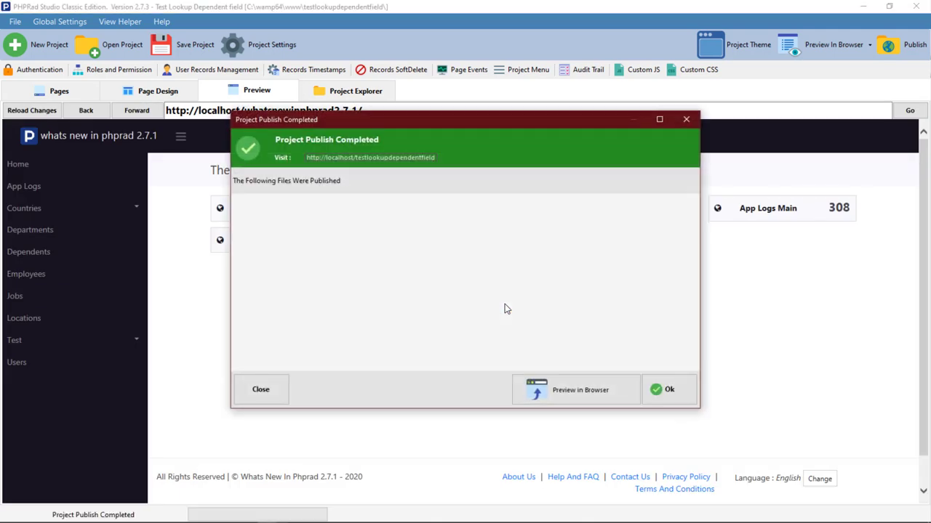
{"action": "left_click", "coordinate": [668, 390]}
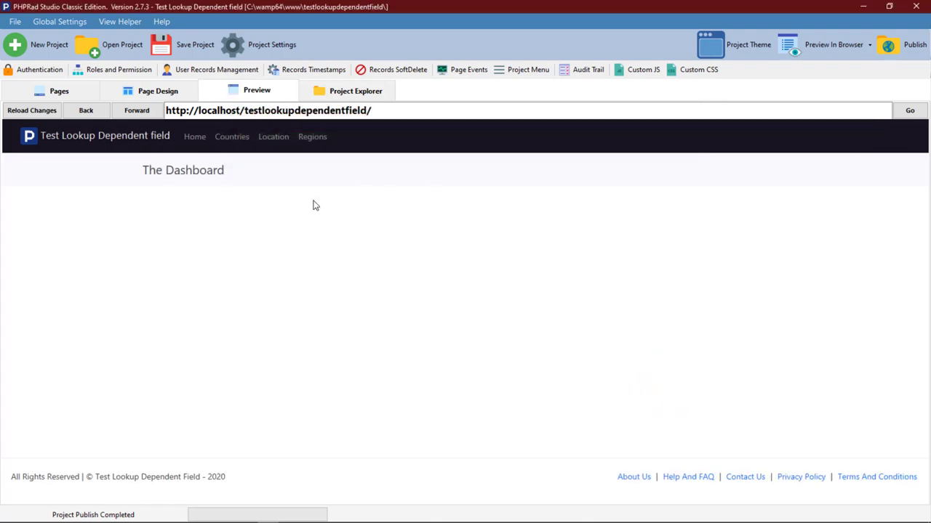
{"action": "left_click", "coordinate": [230, 143]}
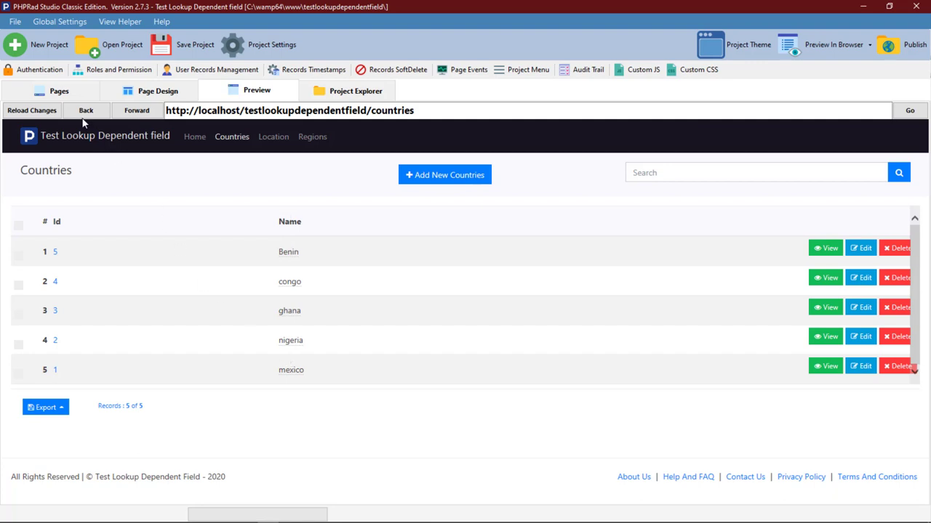
Set Sortable to True for the name field on the countries List Page
{"action": "left_click", "coordinate": [61, 91]}
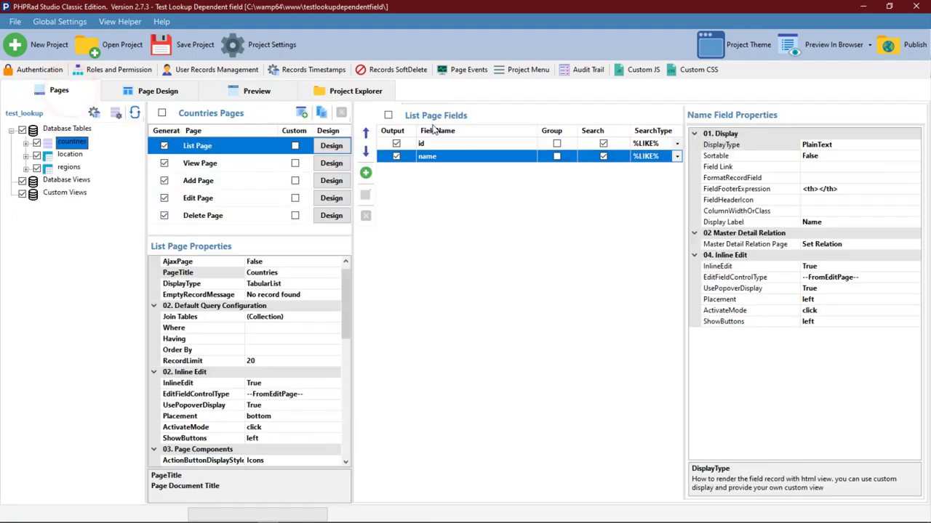
{"action": "left_click", "coordinate": [519, 161]}
{"action": "left_click", "coordinate": [820, 159]}
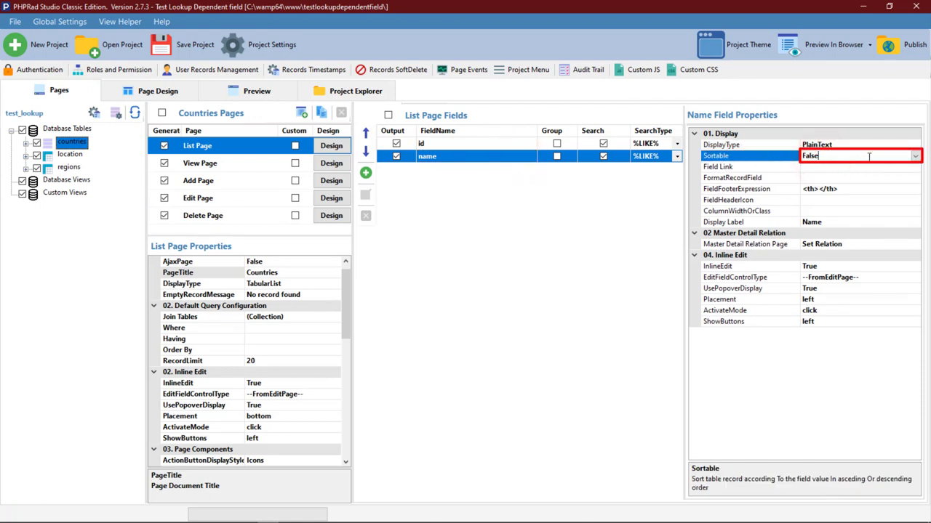
{"action": "left_click", "coordinate": [916, 157]}
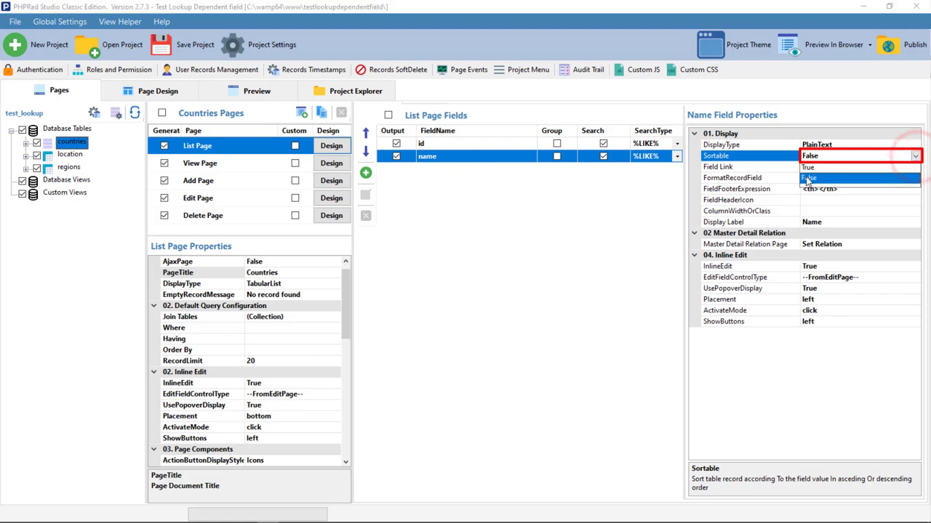
{"action": "left_click", "coordinate": [817, 167]}
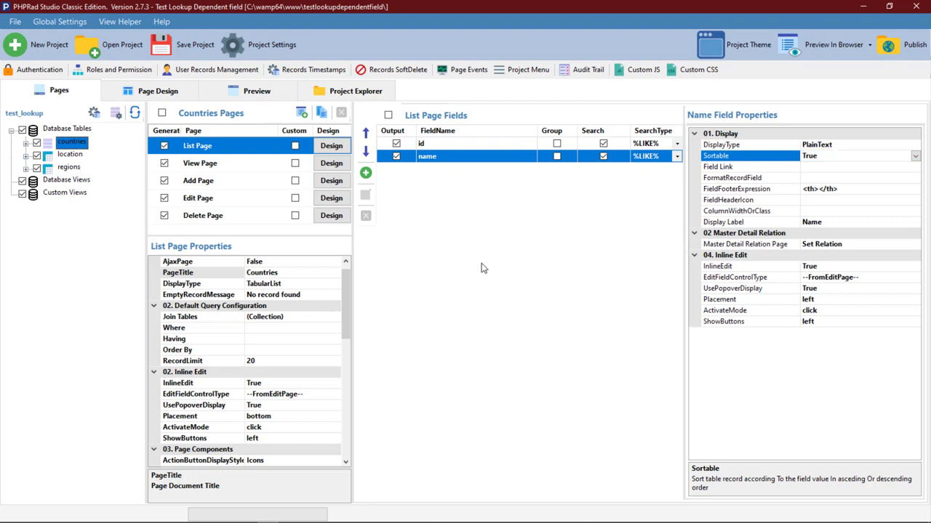
Preview the Countries list and sort it by Name in descending, then ascending order
{"action": "left_click", "coordinate": [259, 97]}
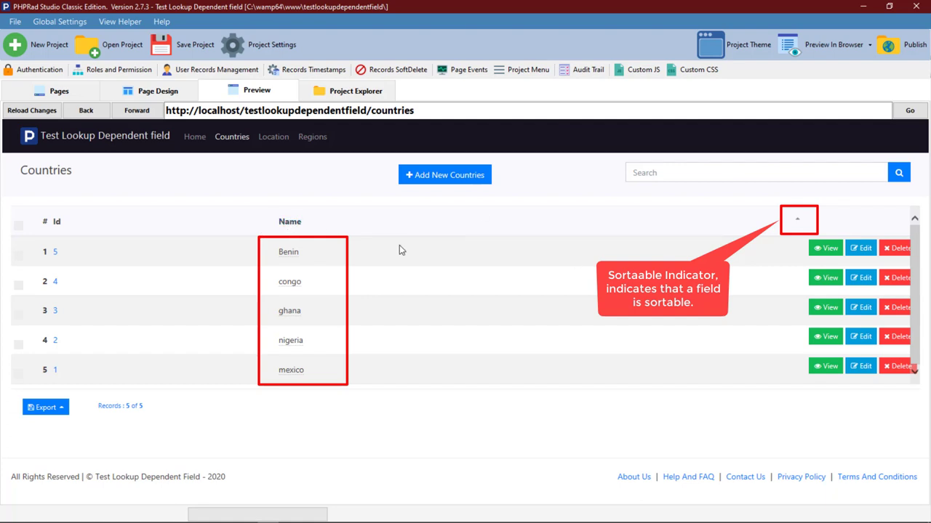
{"action": "left_click", "coordinate": [798, 228]}
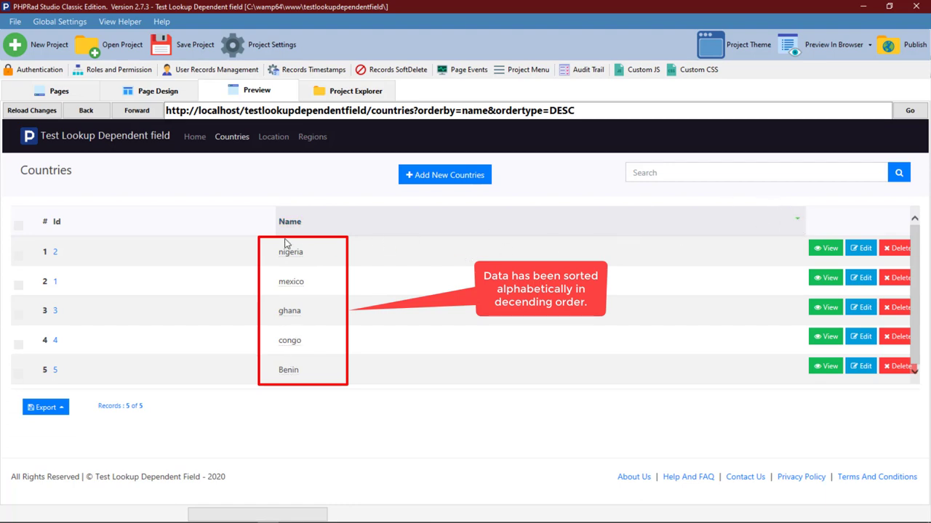
{"action": "left_click", "coordinate": [301, 220]}
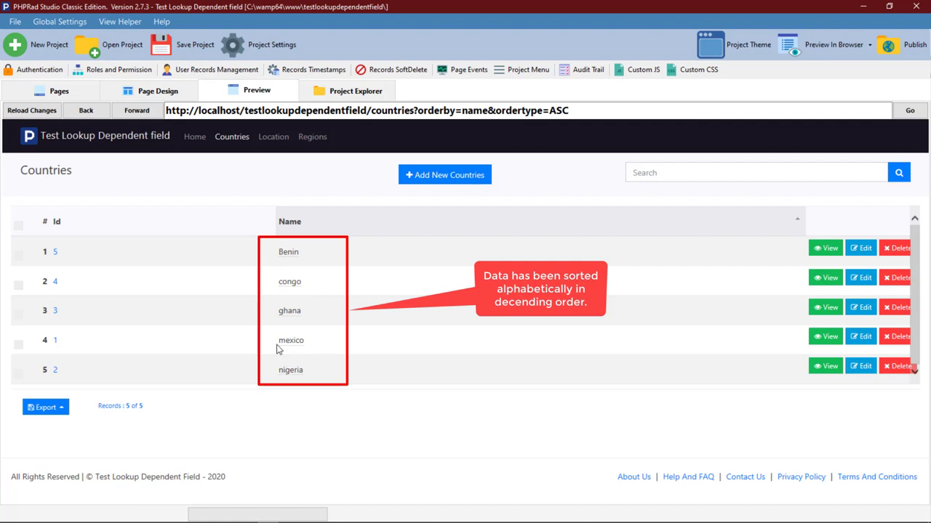
Review the Field Link options for the name field and set Field Link to --CurrentRecordDetail--
{"action": "left_click", "coordinate": [83, 98]}
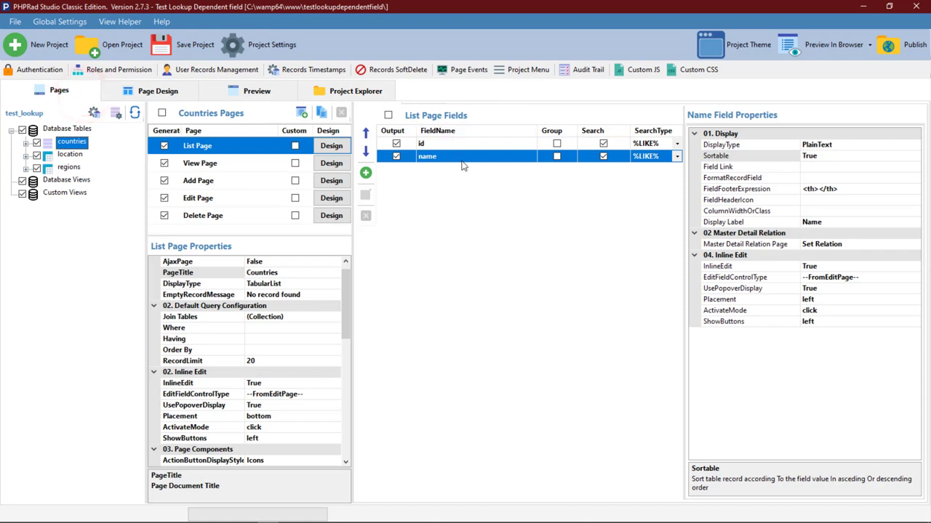
{"action": "left_click", "coordinate": [468, 156]}
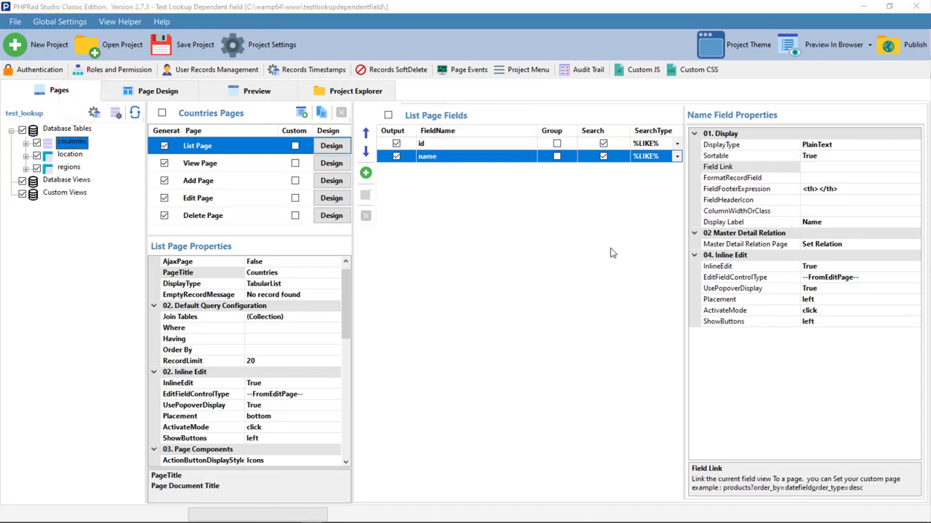
{"action": "left_click", "coordinate": [833, 168]}
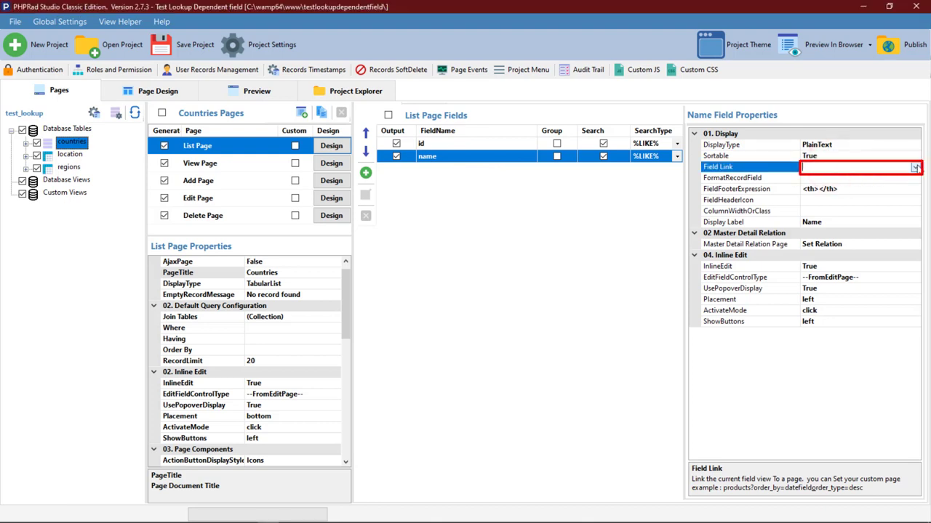
{"action": "left_click", "coordinate": [915, 168]}
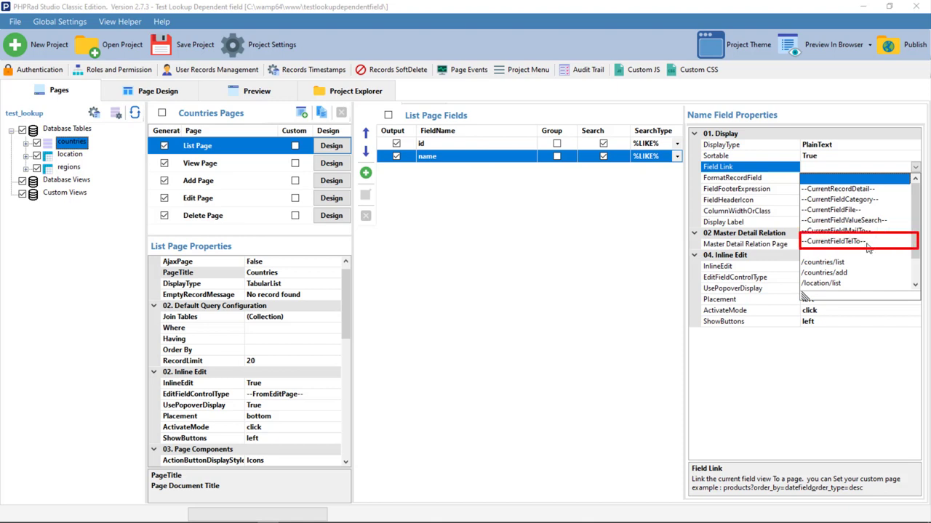
{"action": "left_click_drag", "start_coordinate": [913, 230], "coordinate": [914, 251]}
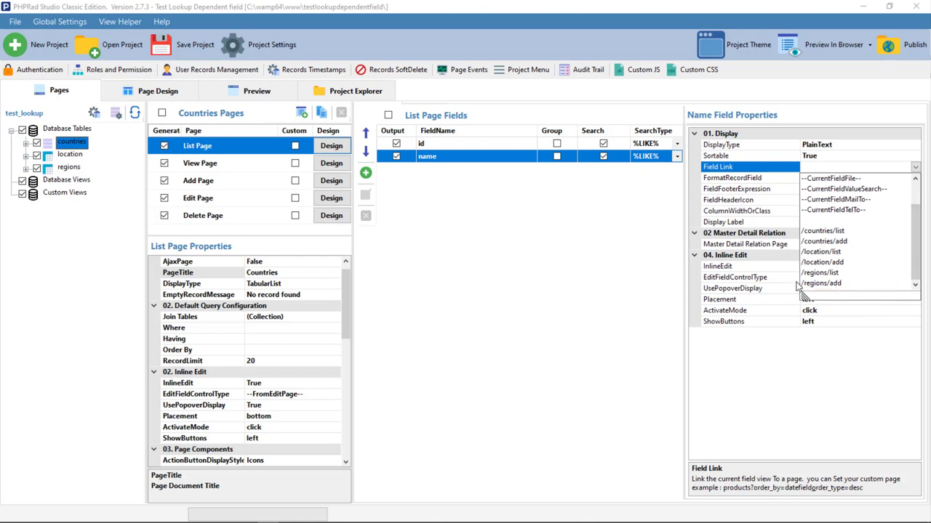
{"action": "left_click", "coordinate": [764, 346]}
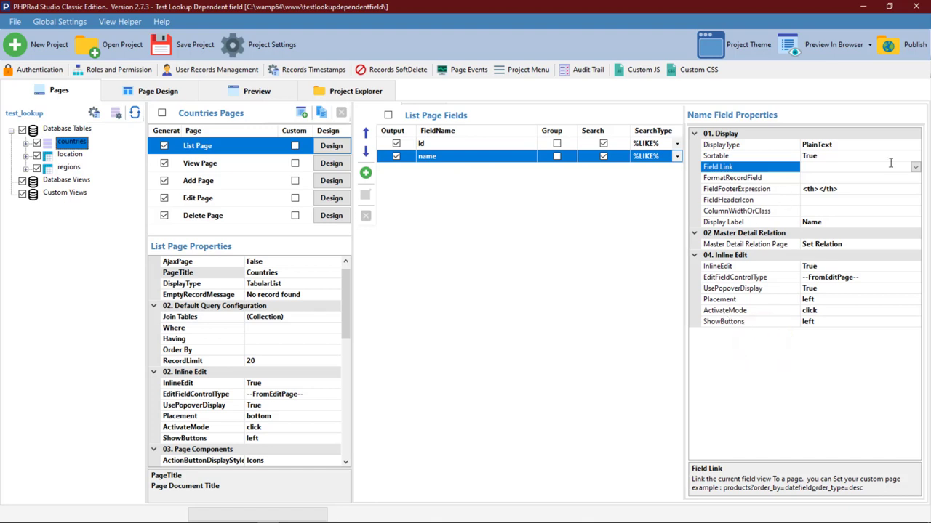
{"action": "left_click", "coordinate": [914, 166]}
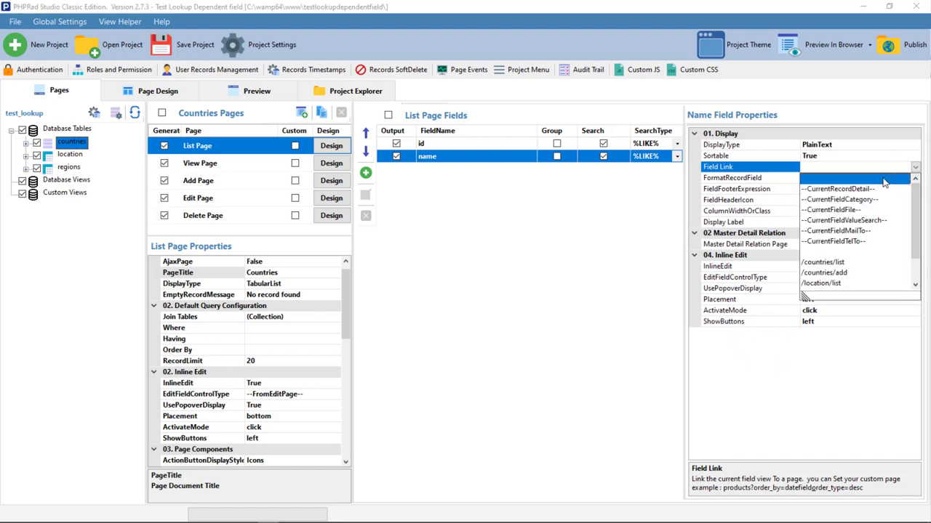
{"action": "left_click", "coordinate": [843, 189]}
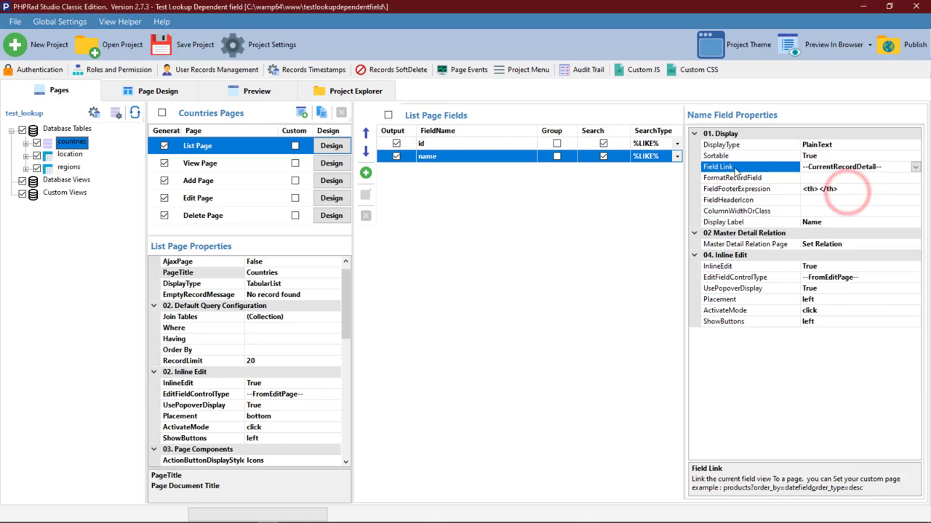
Test the Benin name link in the previewed Countries list and sort the list by Name in descending order
{"action": "left_click", "coordinate": [256, 93]}
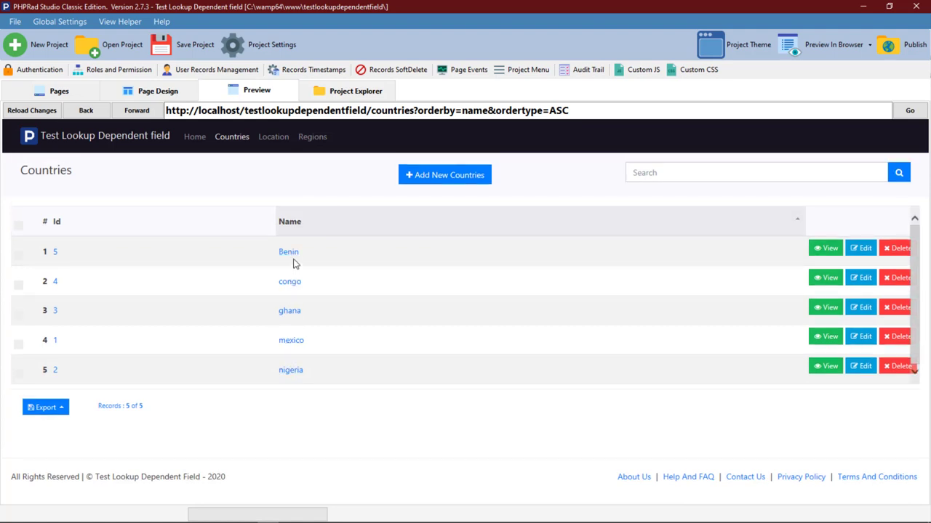
{"action": "left_click", "coordinate": [289, 253]}
{"action": "left_click", "coordinate": [290, 283]}
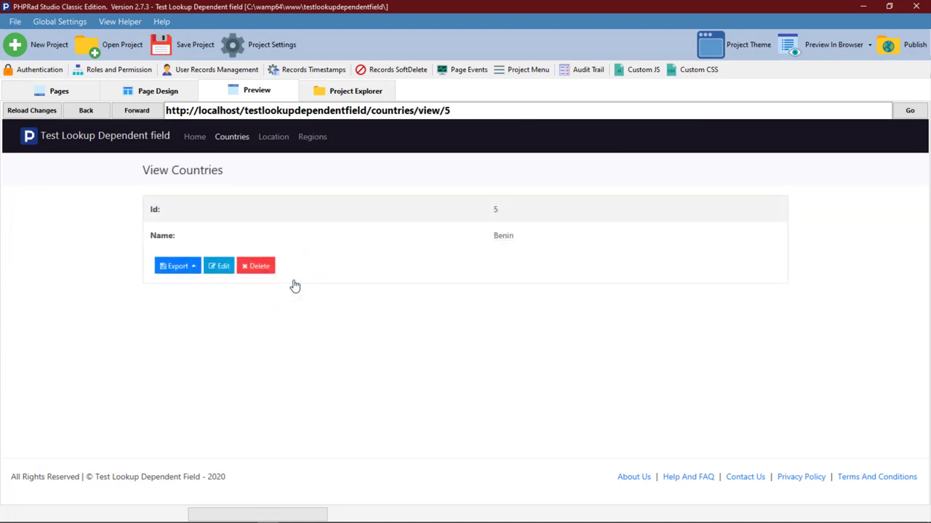
{"action": "left_click", "coordinate": [233, 138]}
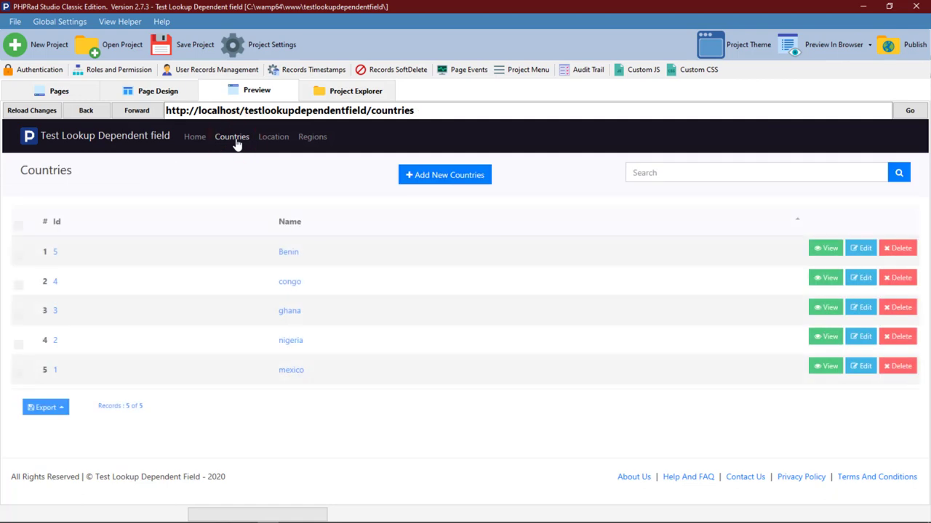
{"action": "left_click", "coordinate": [288, 252]}
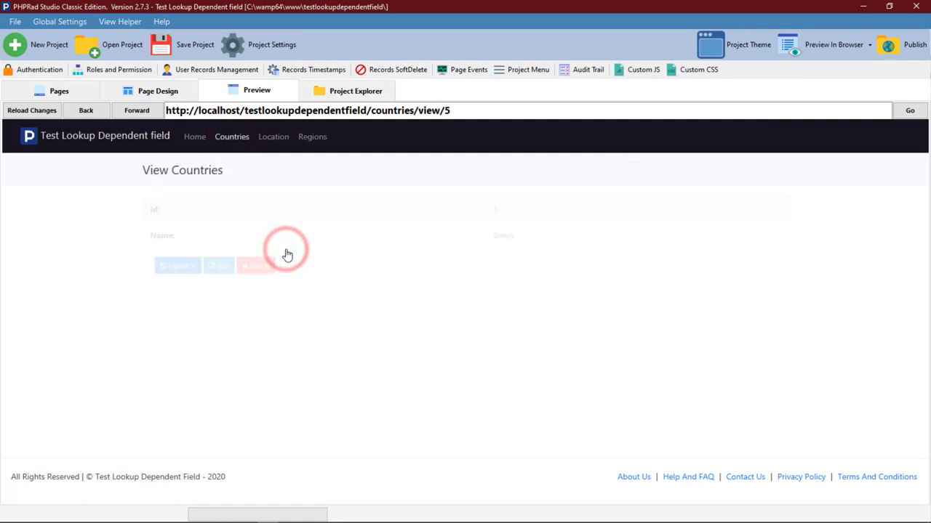
{"action": "left_click", "coordinate": [236, 141]}
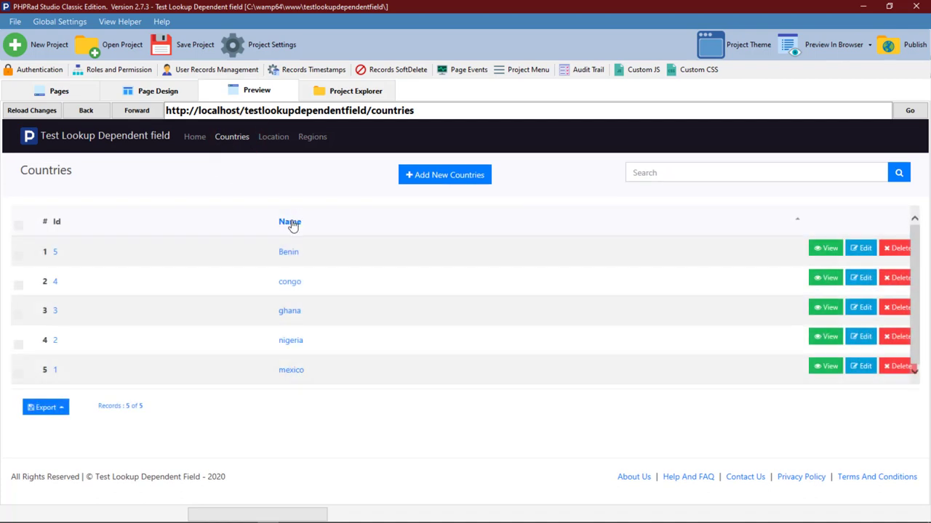
{"action": "left_click", "coordinate": [291, 224]}
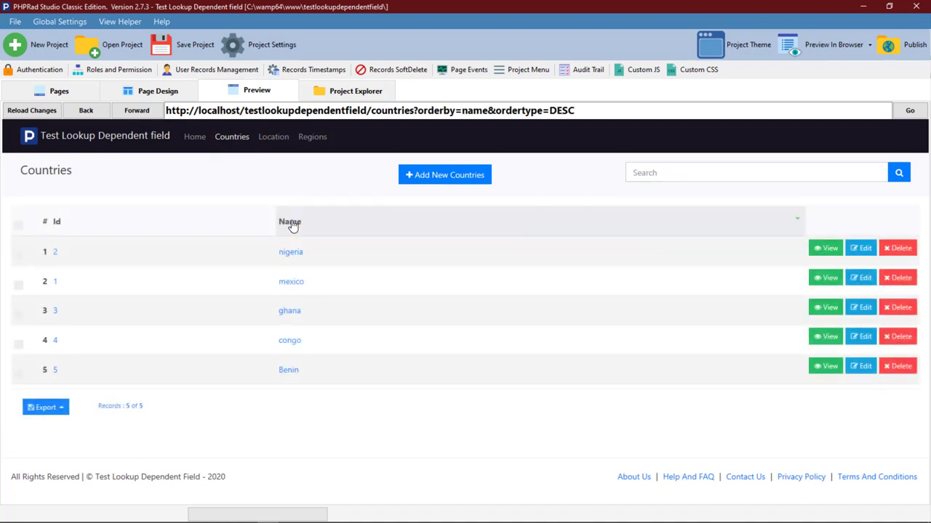
Set the name field's Field Link to --CurrentFieldMailTo-- and preview the Countries list
{"action": "left_click", "coordinate": [51, 91]}
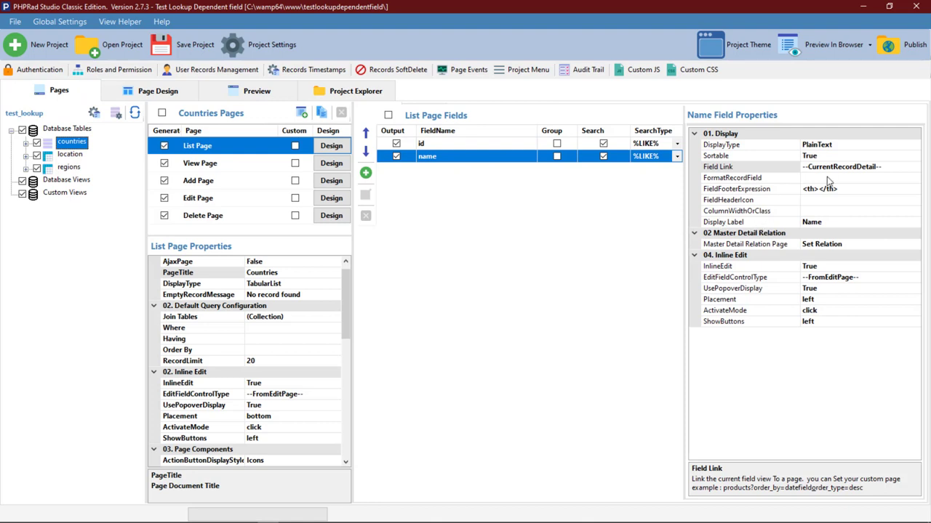
{"action": "left_click", "coordinate": [888, 168]}
{"action": "left_click", "coordinate": [915, 167]}
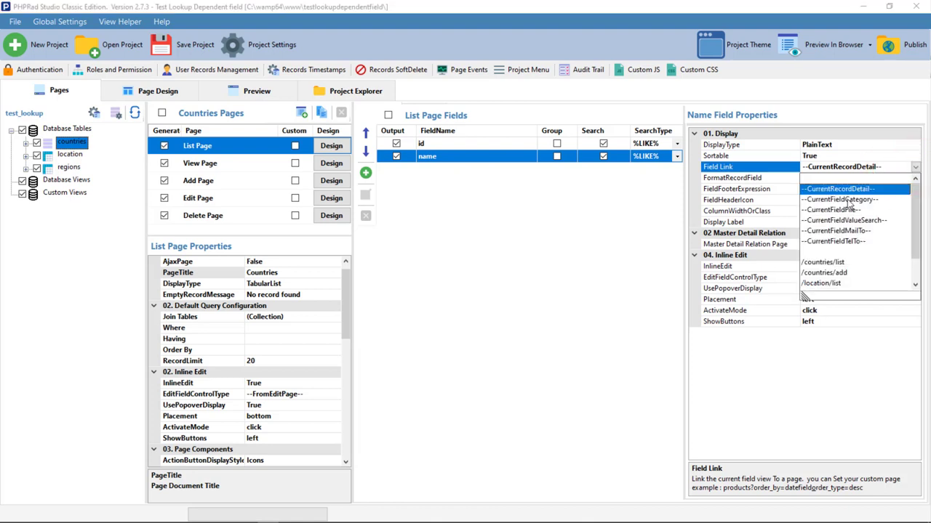
{"action": "left_click", "coordinate": [870, 233]}
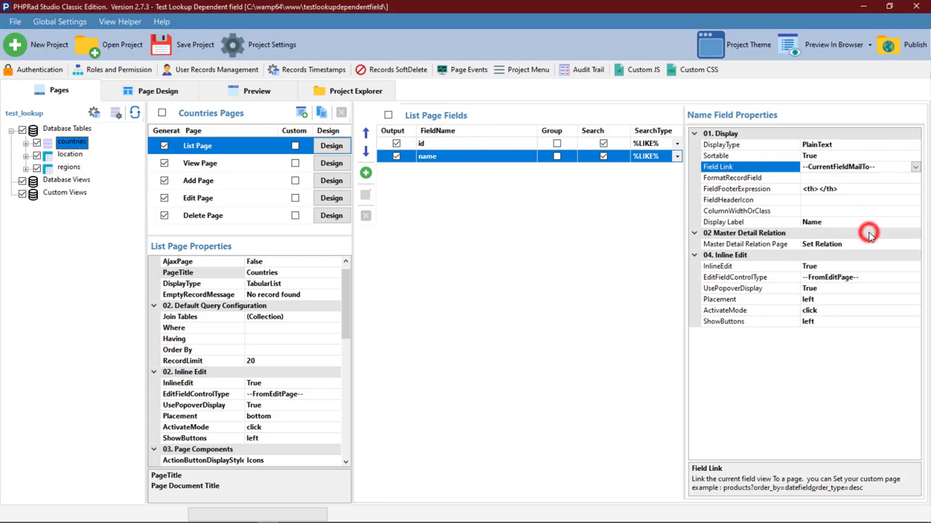
{"action": "left_click", "coordinate": [256, 98]}
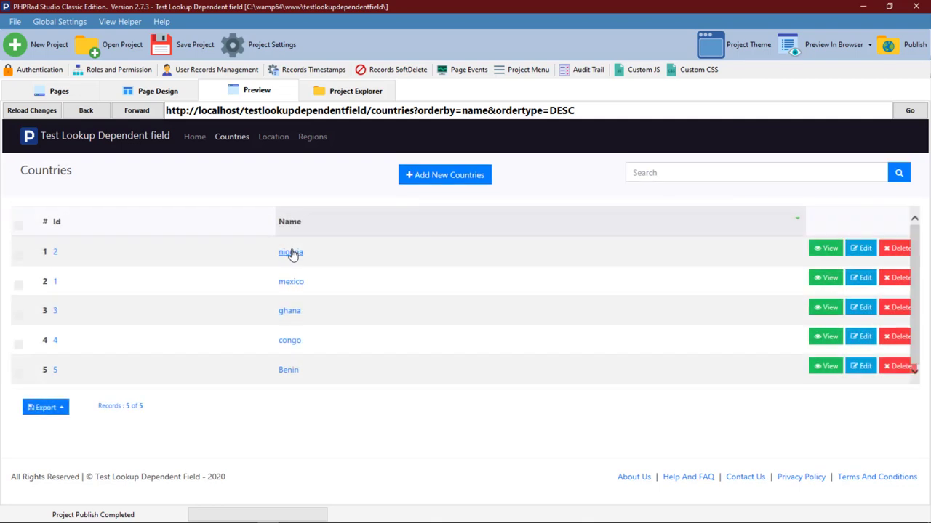
Test the nigeria mail link in the previewed Countries list and dismiss the app chooser
{"action": "left_click", "coordinate": [291, 252]}
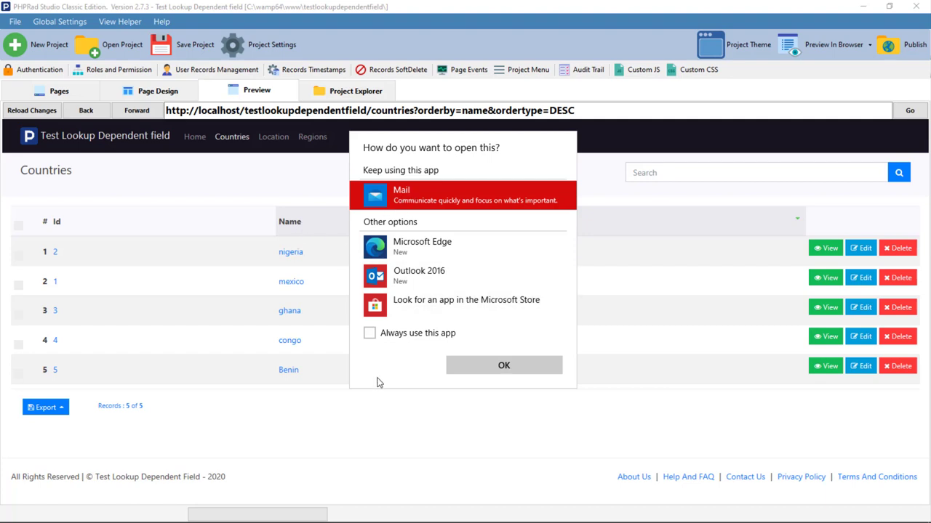
{"action": "left_click", "coordinate": [309, 431]}
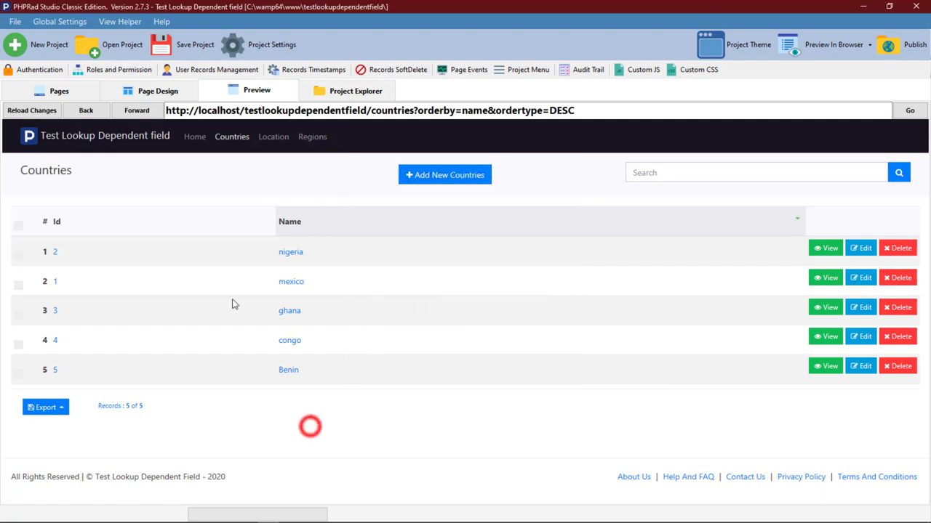
Set the name field's Field Link to --CurrentFieldTelTo-- and test the nigeria link in the preview
{"action": "left_click", "coordinate": [78, 100]}
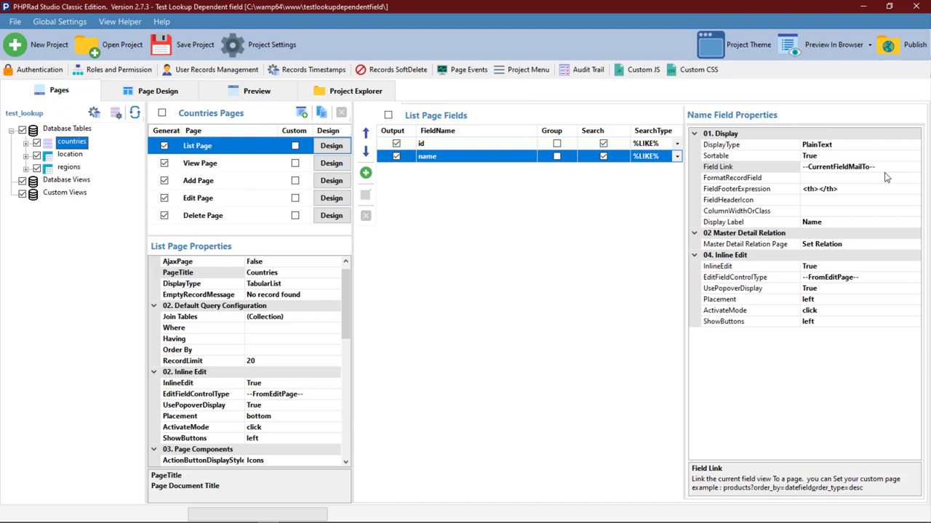
{"action": "left_click", "coordinate": [885, 169]}
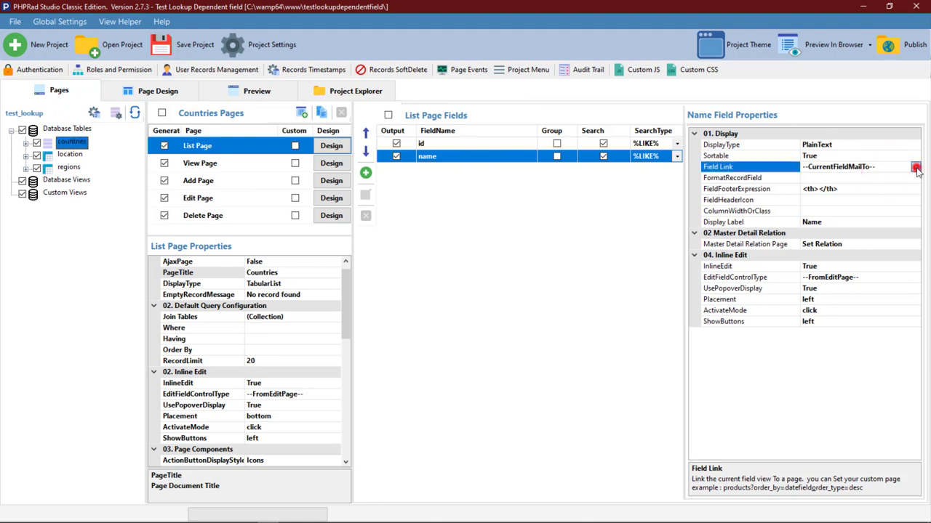
{"action": "left_click", "coordinate": [915, 168]}
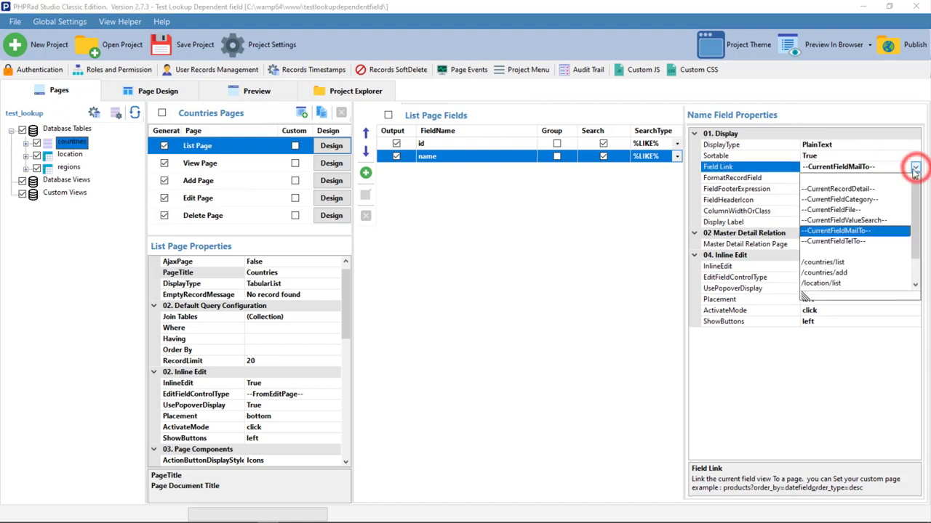
{"action": "left_click", "coordinate": [850, 241]}
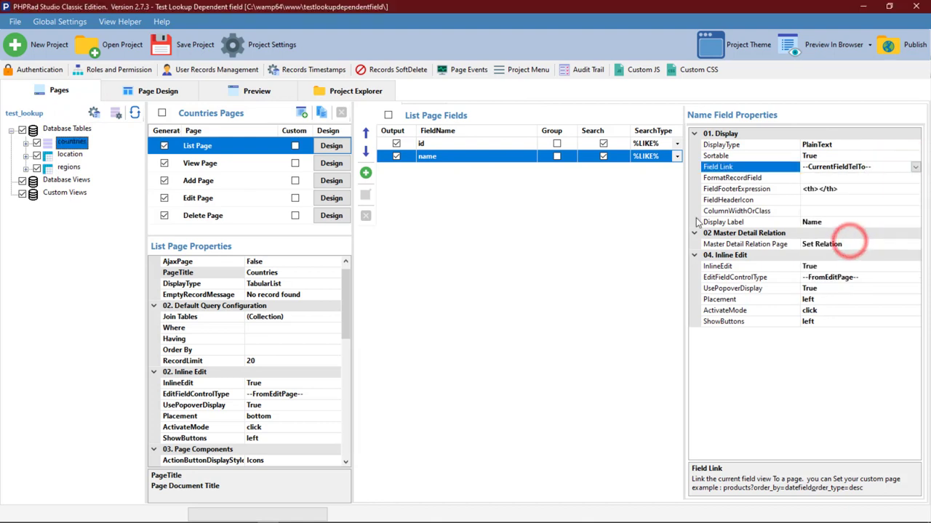
{"action": "left_click", "coordinate": [258, 93]}
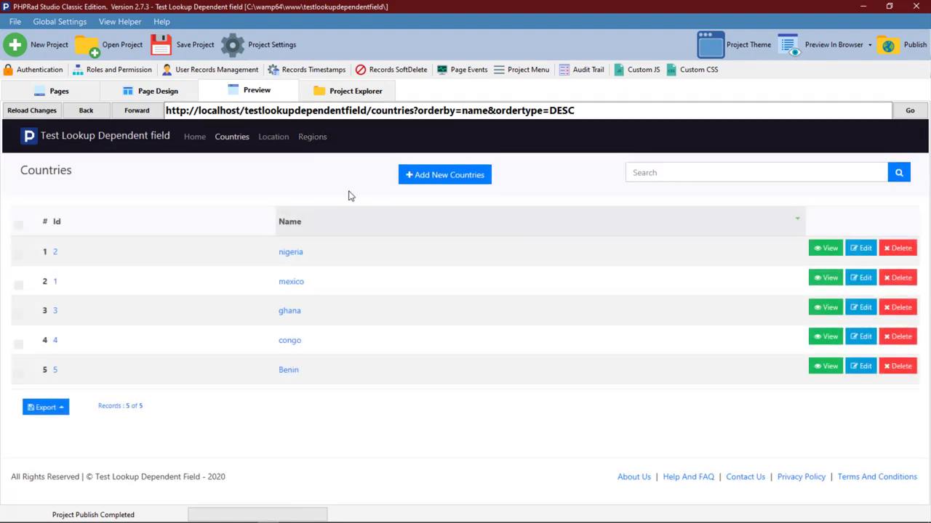
{"action": "left_click", "coordinate": [291, 252]}
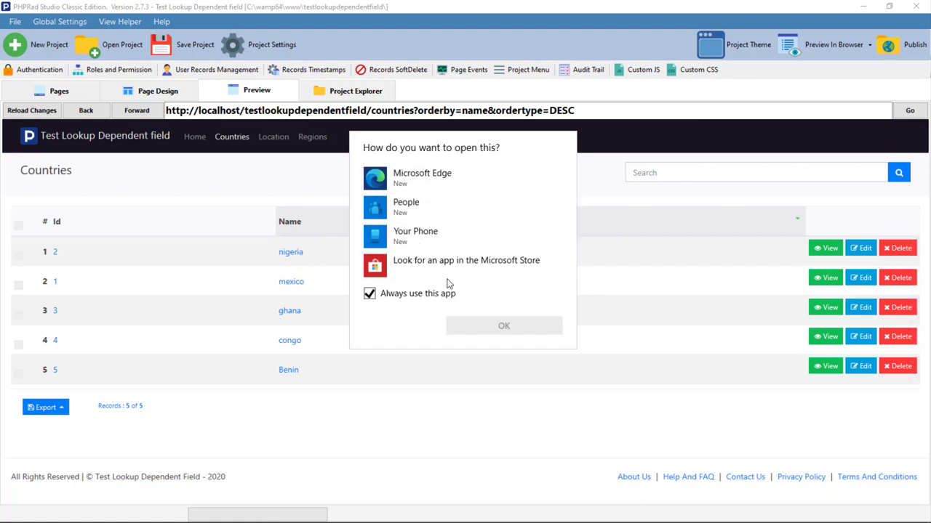
{"action": "left_click", "coordinate": [304, 442]}
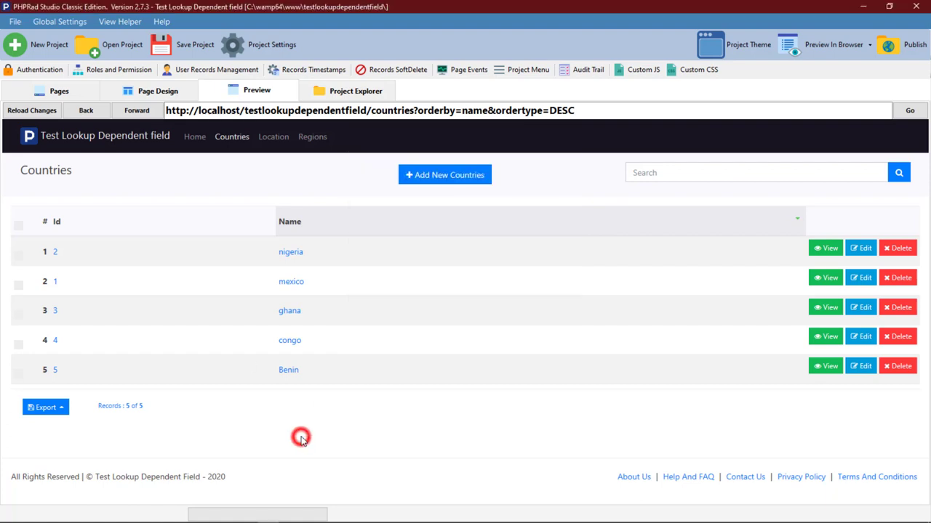
Review the FormatRecordField options for the name field, set it to --human_date--, and preview the Countries list
{"action": "left_click", "coordinate": [65, 95]}
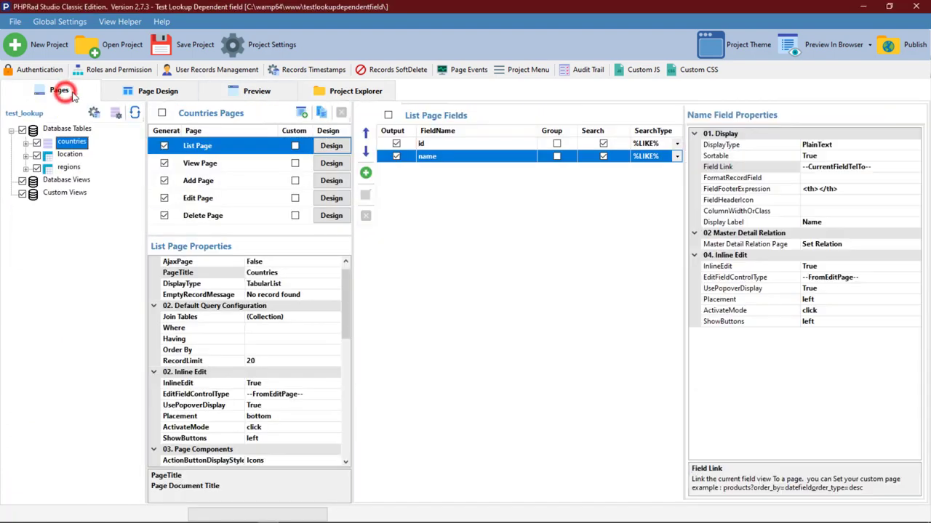
{"action": "left_click", "coordinate": [755, 178]}
{"action": "left_click", "coordinate": [838, 179]}
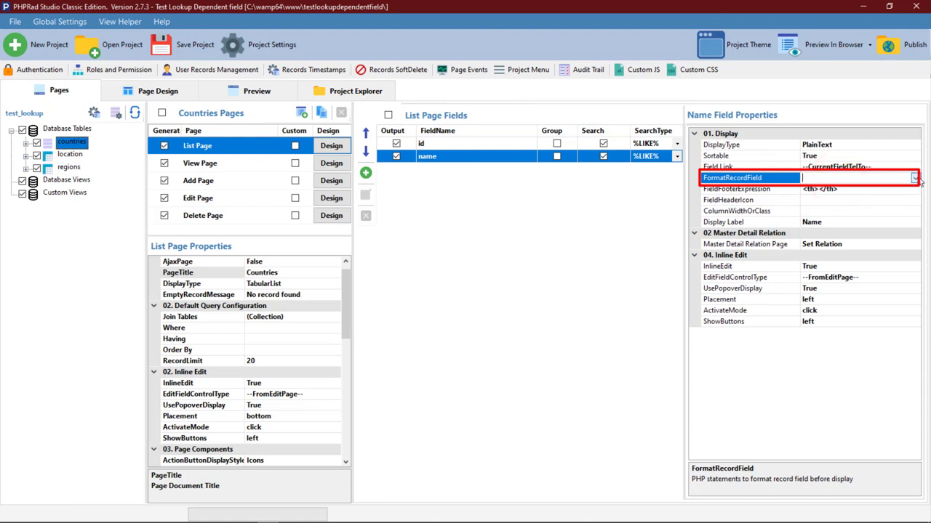
{"action": "left_click", "coordinate": [914, 178]}
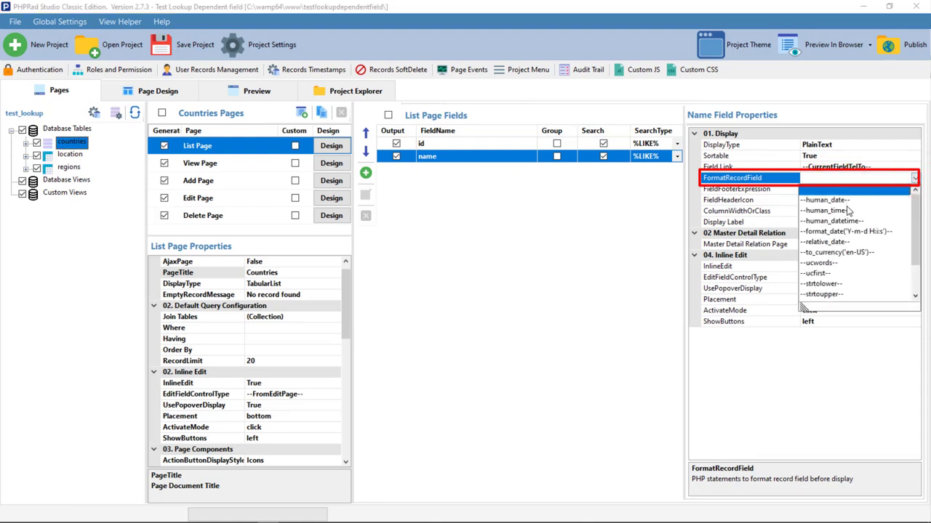
{"action": "left_click_drag", "start_coordinate": [914, 198], "coordinate": [914, 247]}
{"action": "scroll", "coordinate": [913, 247], "scroll_direction": "up", "scroll_amount": 2}
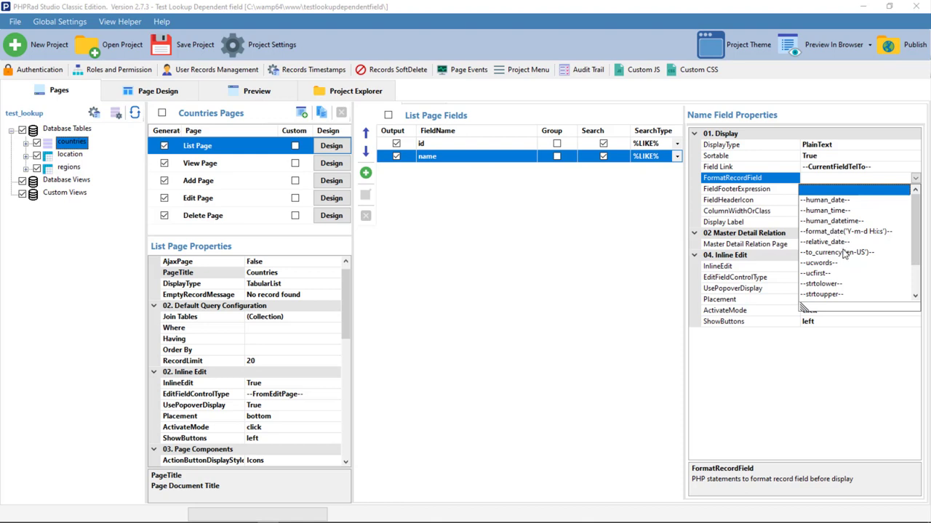
{"action": "left_click_drag", "start_coordinate": [915, 218], "coordinate": [908, 215]}
{"action": "left_click", "coordinate": [842, 201]}
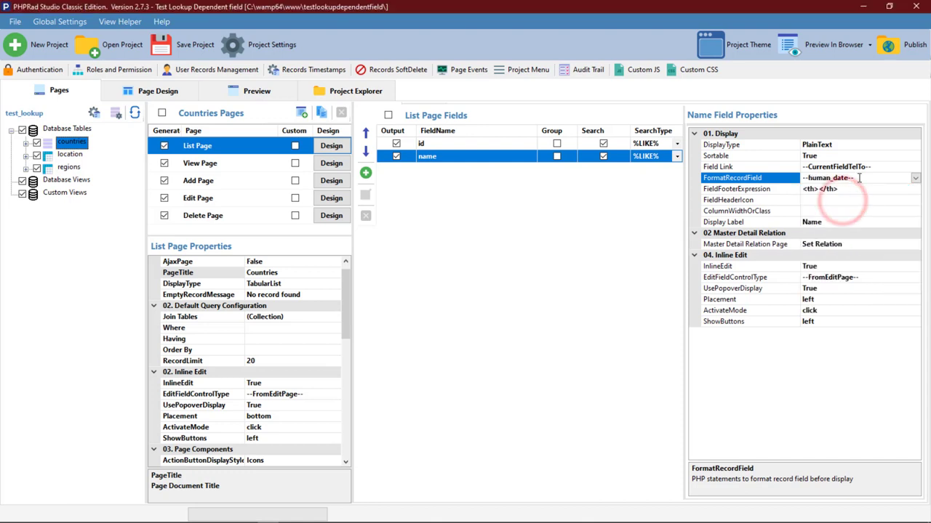
{"action": "left_click", "coordinate": [248, 96]}
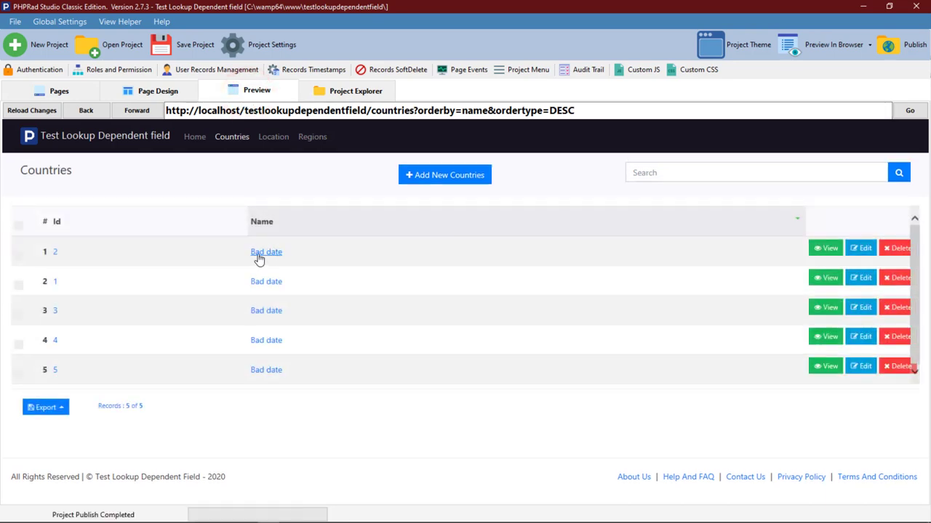
Replace the name of the nigeria record with the date 23 March 2020 in year-month-day form and update the record
{"action": "left_click", "coordinate": [864, 247]}
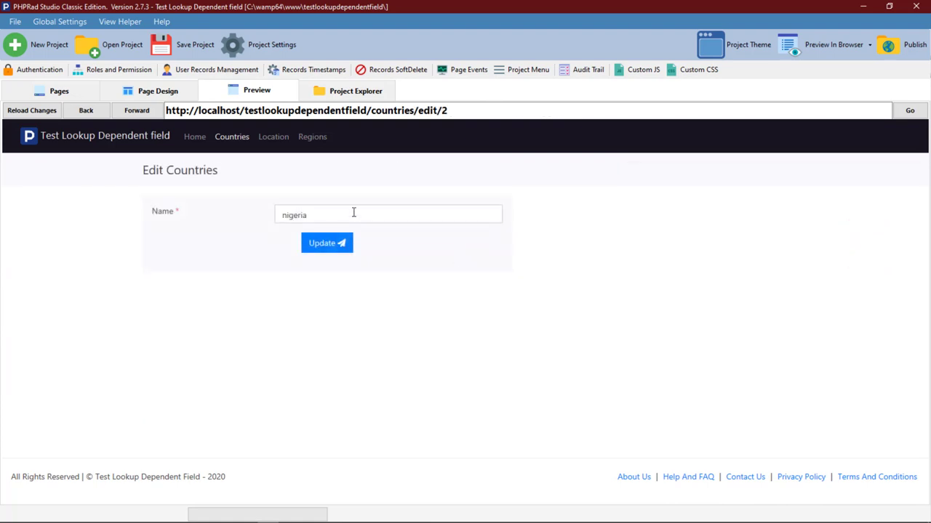
{"action": "double_click", "coordinate": [353, 212]}
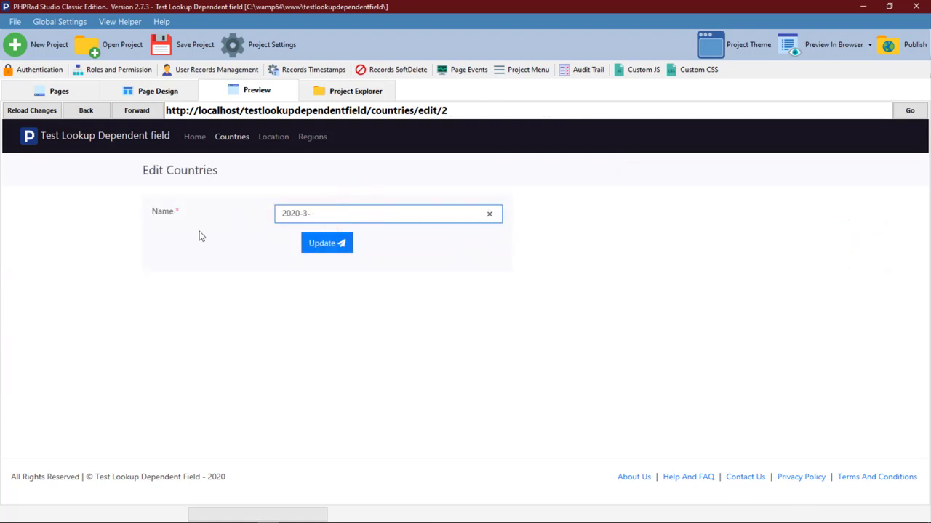
{"action": "left_click", "coordinate": [320, 244]}
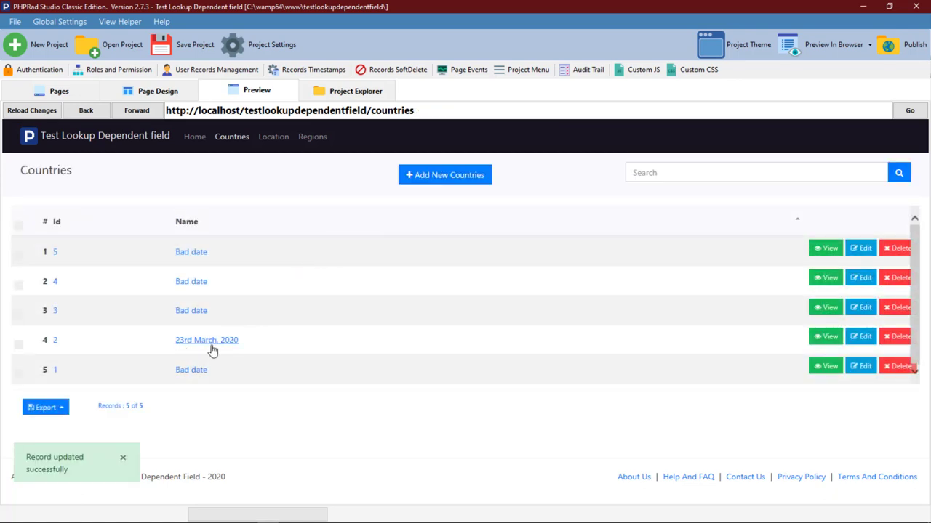
Set the name field's FormatRecordField to --human_time-- and preview the Countries list
{"action": "left_click", "coordinate": [57, 91]}
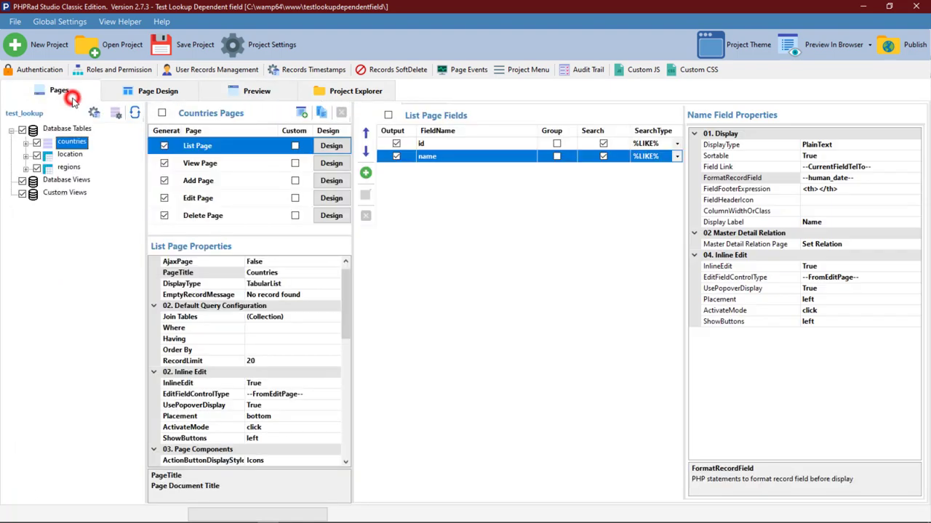
{"action": "left_click", "coordinate": [896, 181]}
{"action": "right_click", "coordinate": [894, 178]}
{"action": "left_click", "coordinate": [915, 178]}
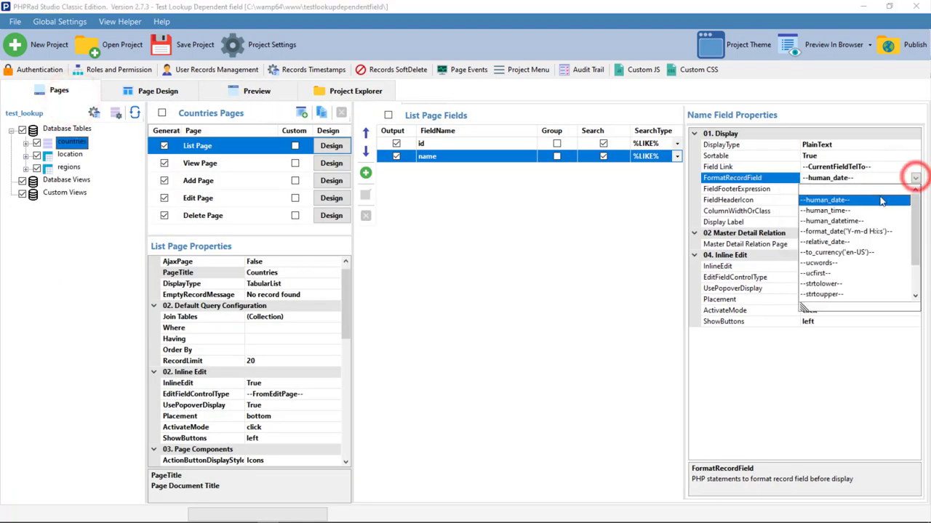
{"action": "left_click", "coordinate": [836, 210]}
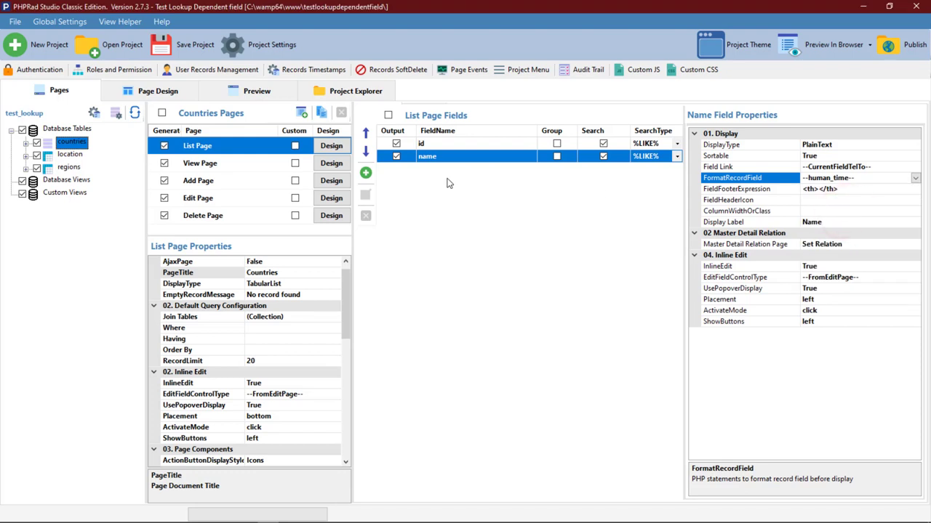
{"action": "left_click", "coordinate": [242, 90]}
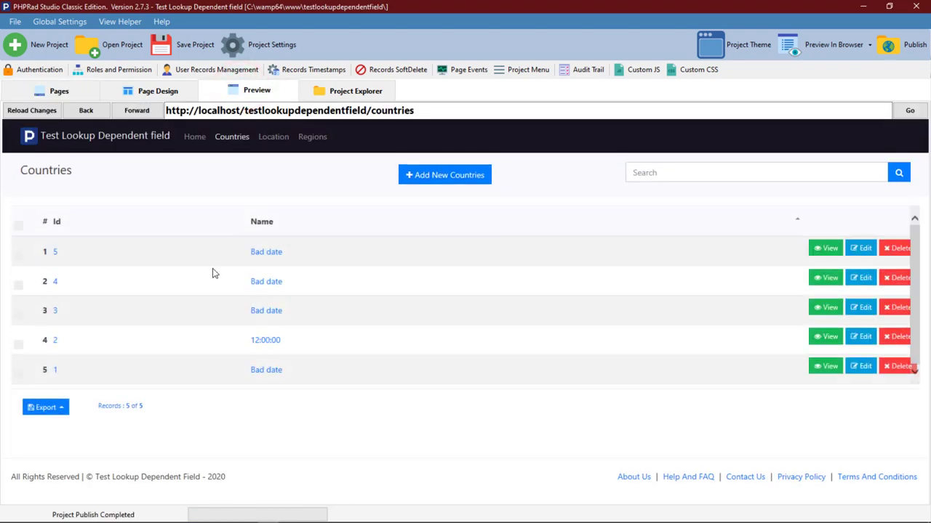
Change the name of the Benin record to 12:45 am and update the record
{"action": "left_click", "coordinate": [858, 247]}
{"action": "double_click", "coordinate": [318, 216]}
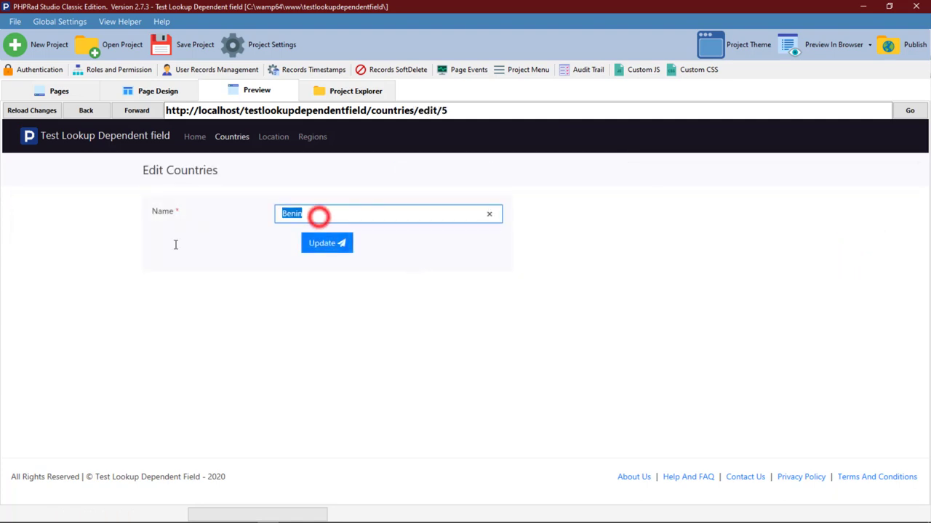
{"action": "type", "text": "12:45 am"}
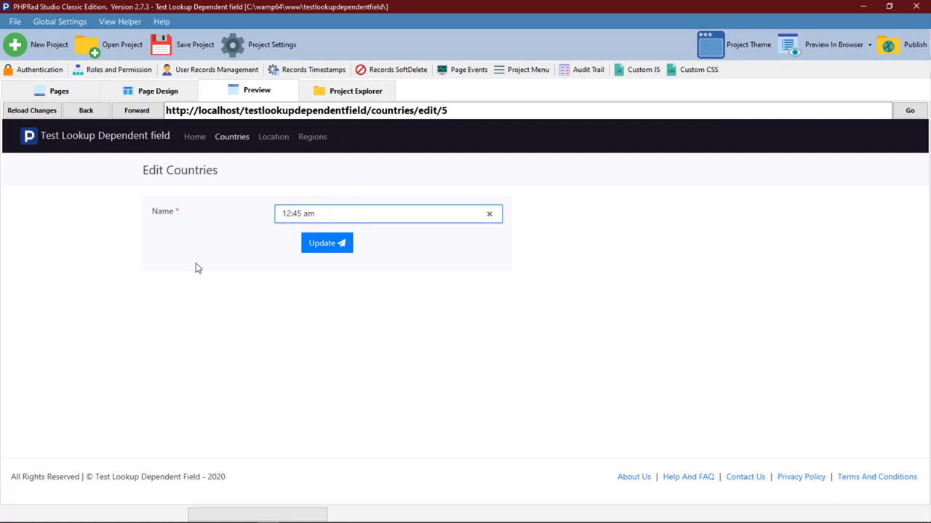
{"action": "left_click", "coordinate": [319, 247]}
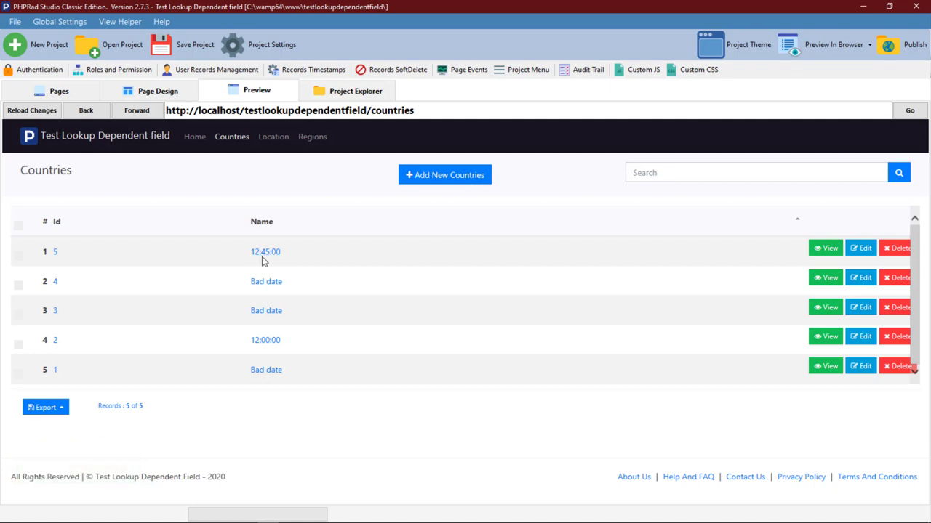
Set the name field's FormatRecordField to --human_datetime-- and preview the Countries list
{"action": "left_click", "coordinate": [75, 88]}
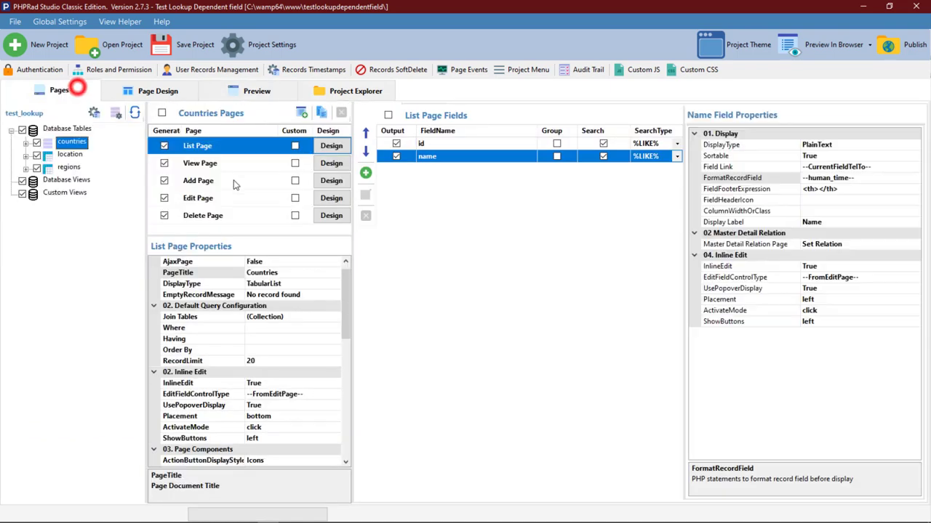
{"action": "left_click", "coordinate": [872, 180]}
{"action": "left_click", "coordinate": [916, 178]}
{"action": "left_click", "coordinate": [844, 223]}
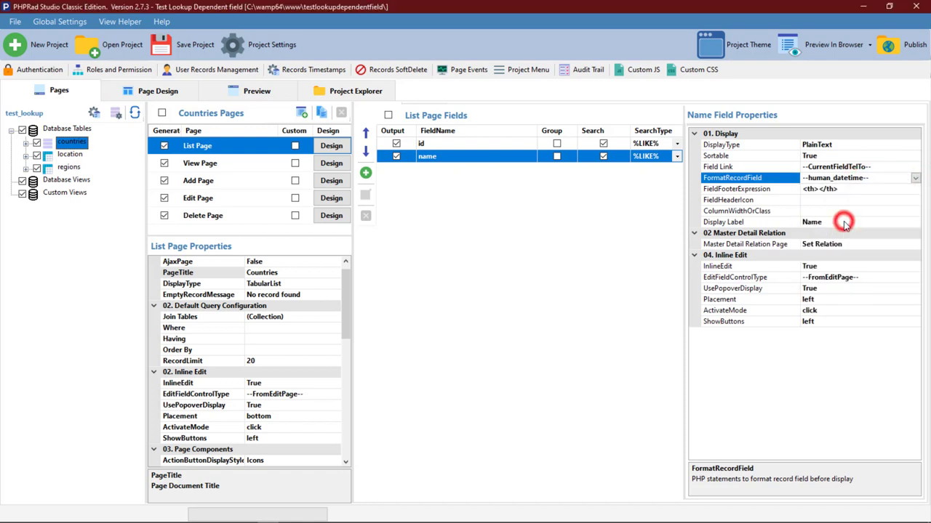
{"action": "left_click", "coordinate": [259, 91]}
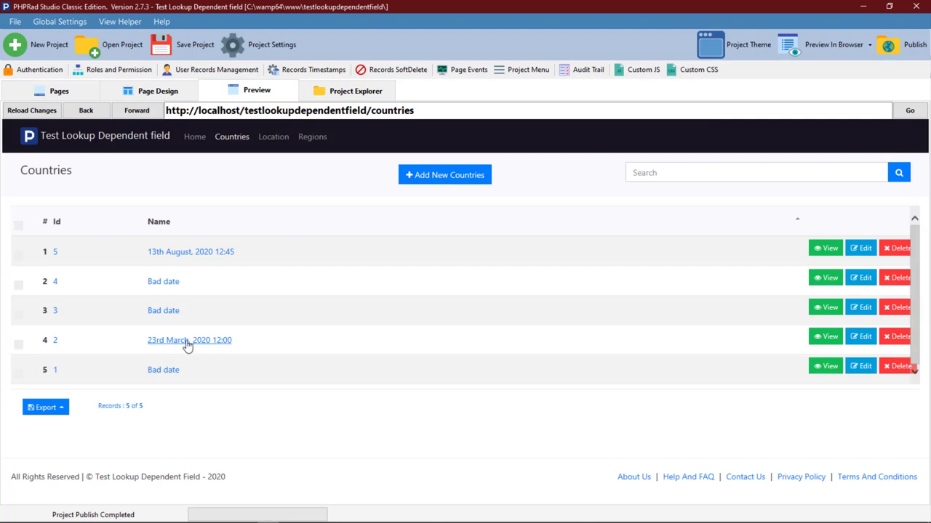
Set the name field's FormatRecordField to --format_date('Y-m-d H:i:s')-- and preview the Countries list
{"action": "left_click", "coordinate": [69, 86]}
{"action": "left_click", "coordinate": [914, 179]}
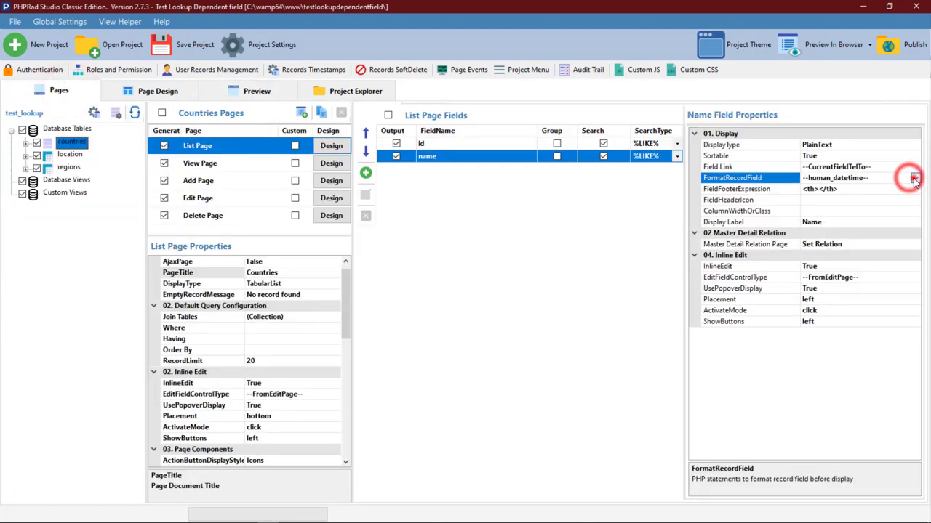
{"action": "left_click", "coordinate": [852, 229]}
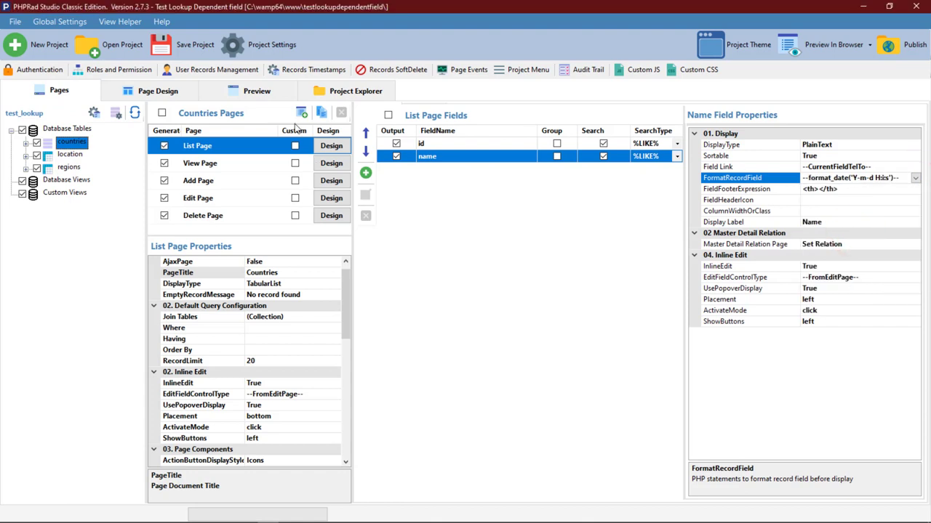
{"action": "left_click", "coordinate": [265, 92]}
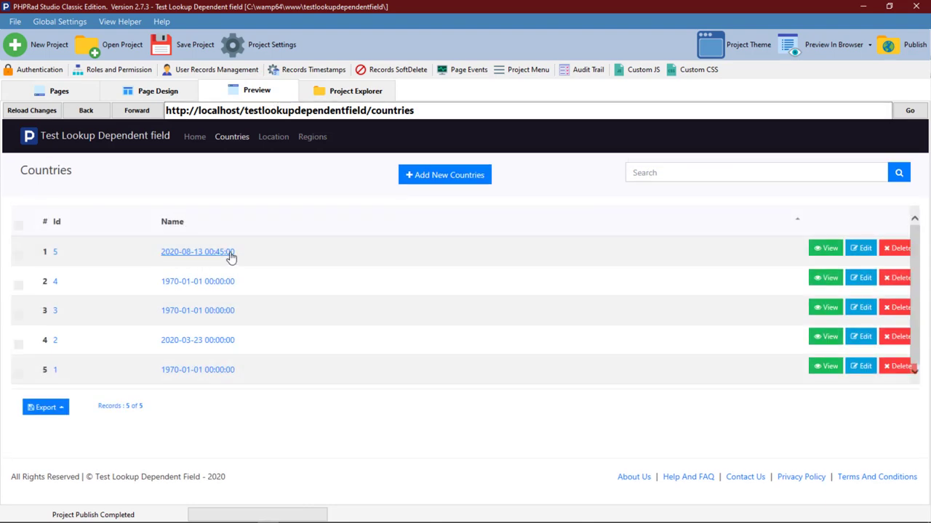
Change the name field's format_date pattern to 'd F, Y H:i:s a' and preview the Countries list
{"action": "left_click", "coordinate": [58, 92]}
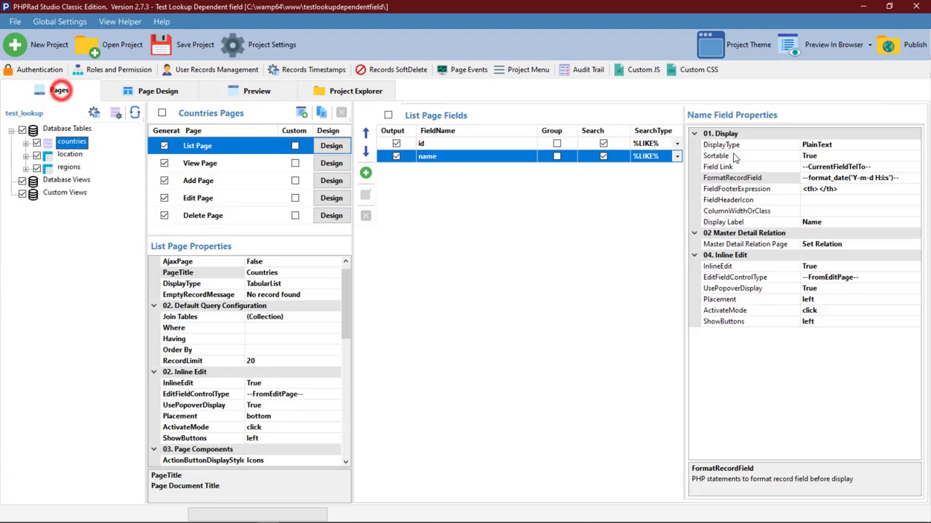
{"action": "left_click", "coordinate": [859, 178]}
{"action": "left_click_drag", "start_coordinate": [852, 178], "coordinate": [872, 178]}
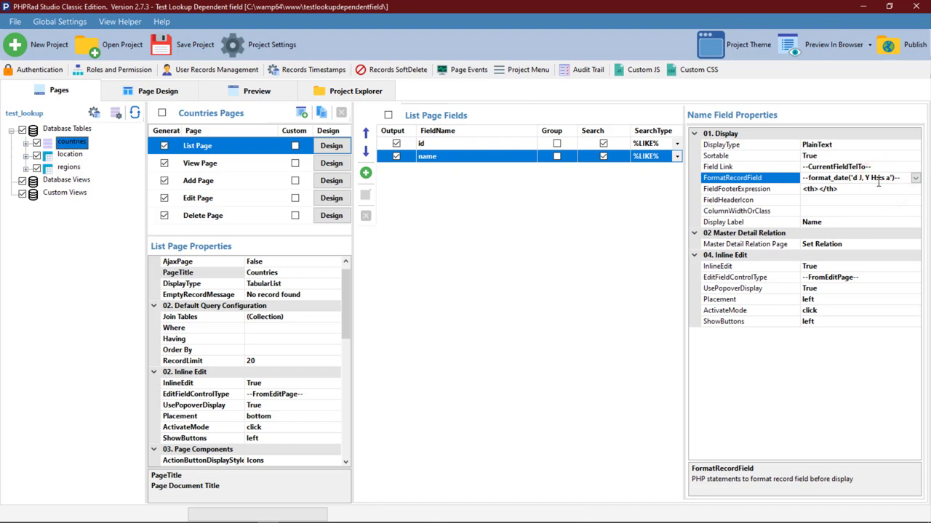
{"action": "double_click", "coordinate": [859, 178]}
{"action": "type", "text": "F"}
{"action": "left_click", "coordinate": [291, 91]}
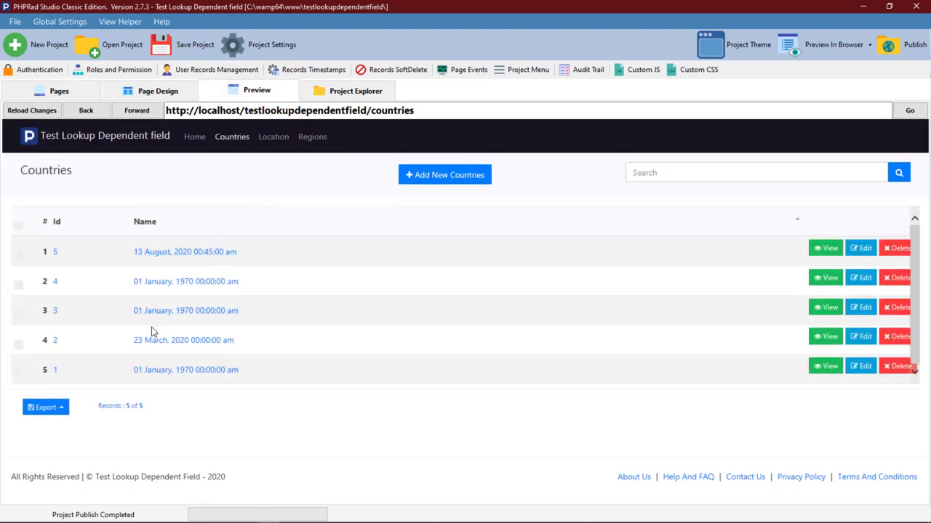
Set the name field's FormatRecordField to --relative_date-- and preview the Countries list
{"action": "left_click", "coordinate": [73, 91]}
{"action": "left_click", "coordinate": [870, 177]}
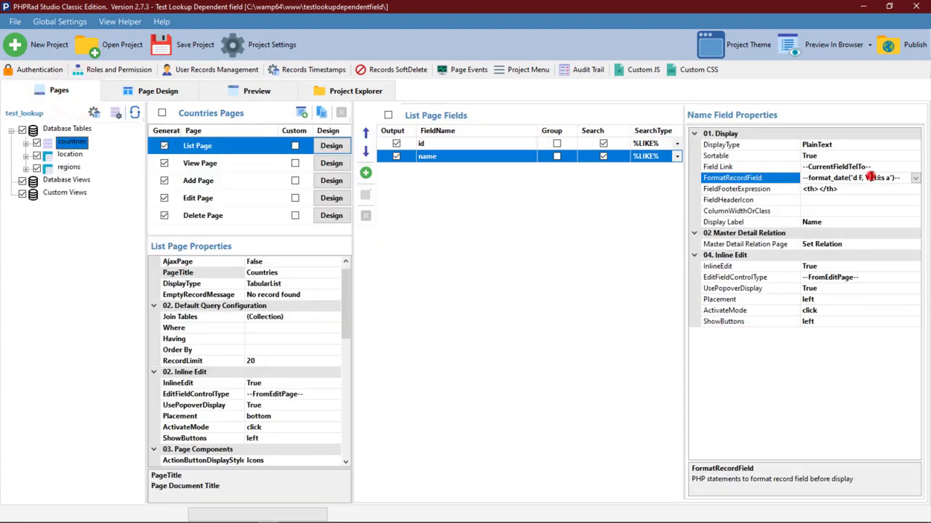
{"action": "left_click", "coordinate": [915, 179]}
{"action": "left_click", "coordinate": [836, 240]}
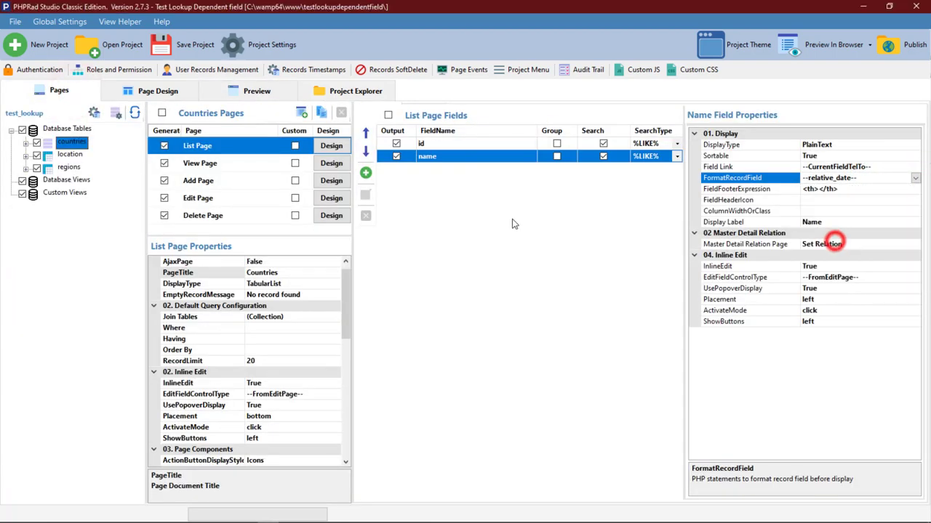
{"action": "left_click", "coordinate": [213, 95]}
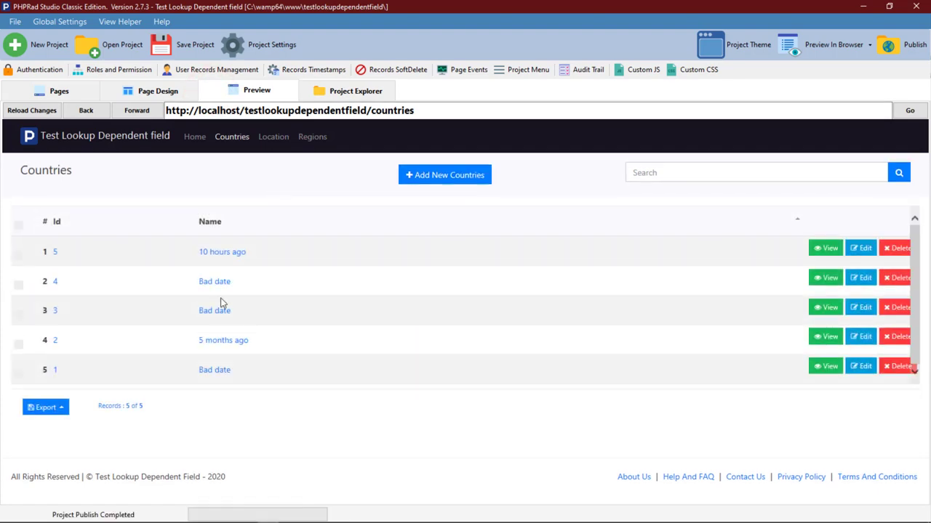
Set the name field's FormatRecordField to --to_currency('en-US')-- and preview the Countries list
{"action": "left_click", "coordinate": [59, 91]}
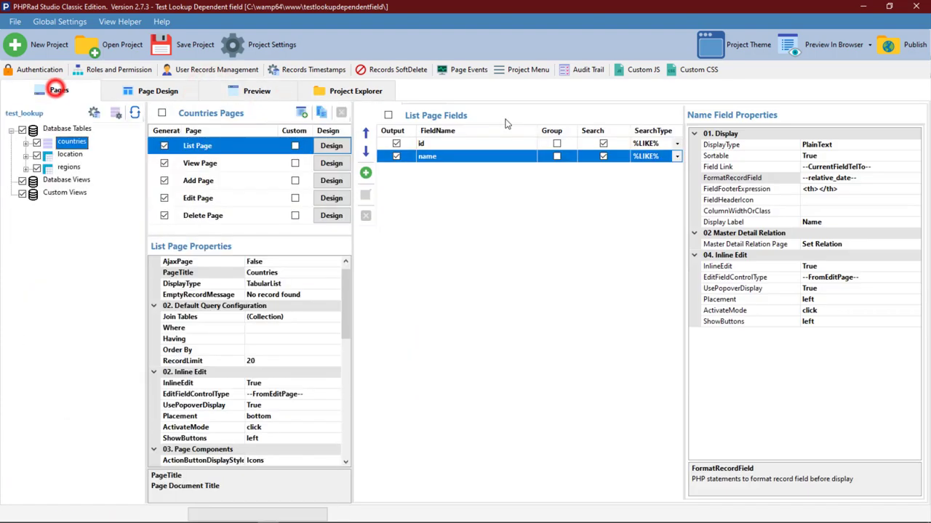
{"action": "left_click", "coordinate": [896, 176]}
{"action": "left_click", "coordinate": [915, 178]}
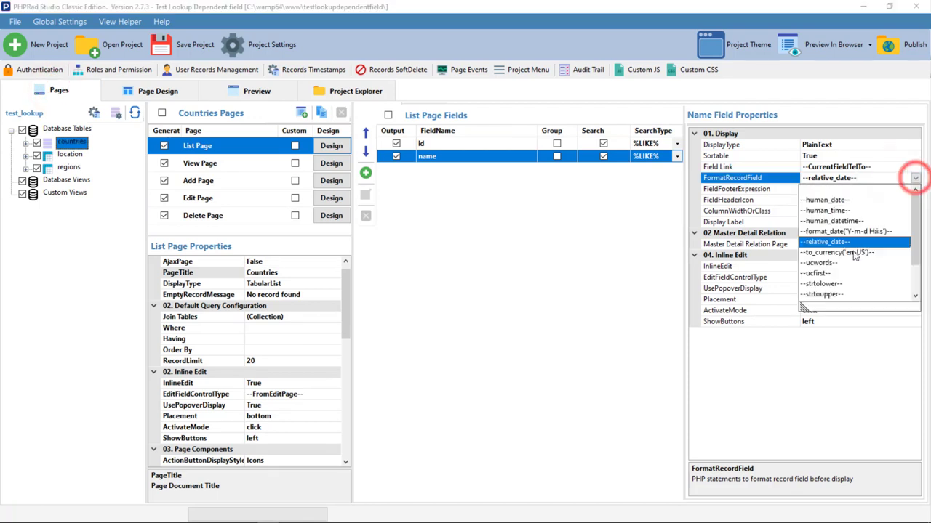
{"action": "left_click", "coordinate": [847, 252]}
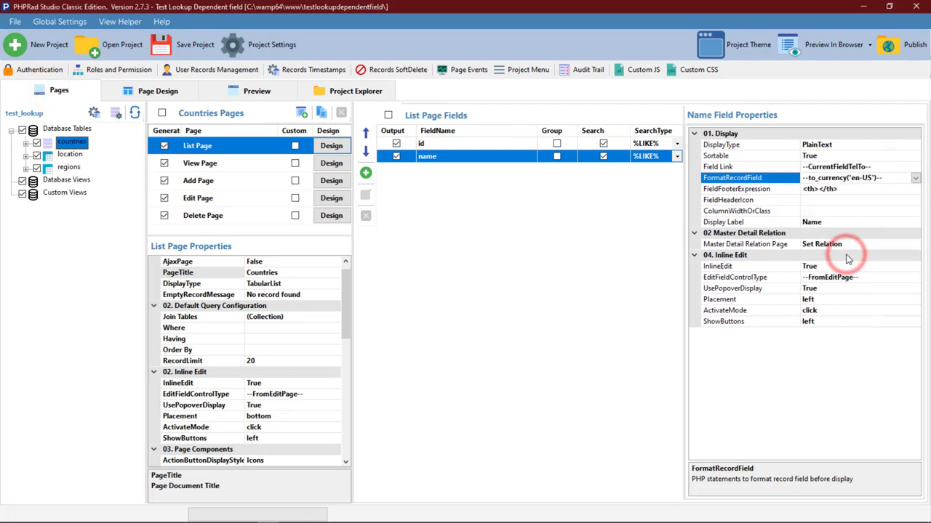
{"action": "left_click", "coordinate": [262, 96]}
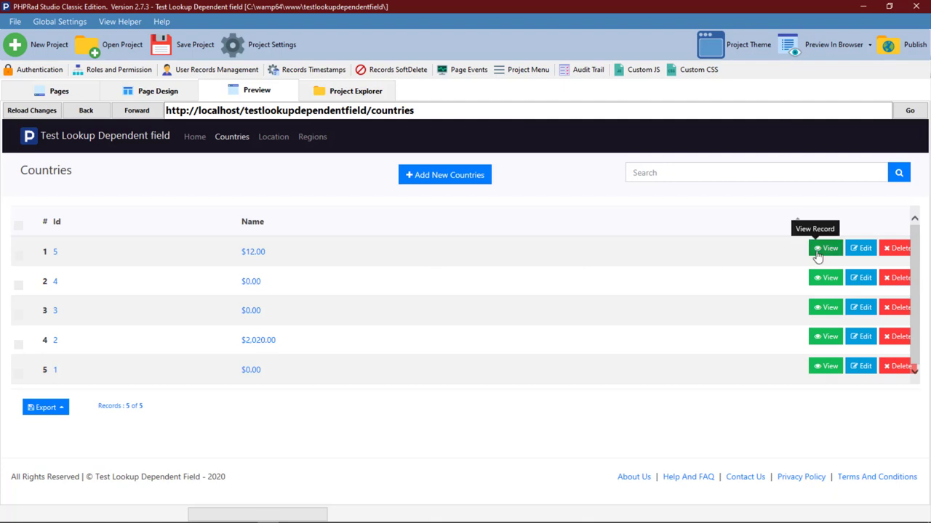
Try to update the name of the record with Id 4 to 100.45
{"action": "left_click", "coordinate": [858, 277]}
{"action": "left_click", "coordinate": [309, 217]}
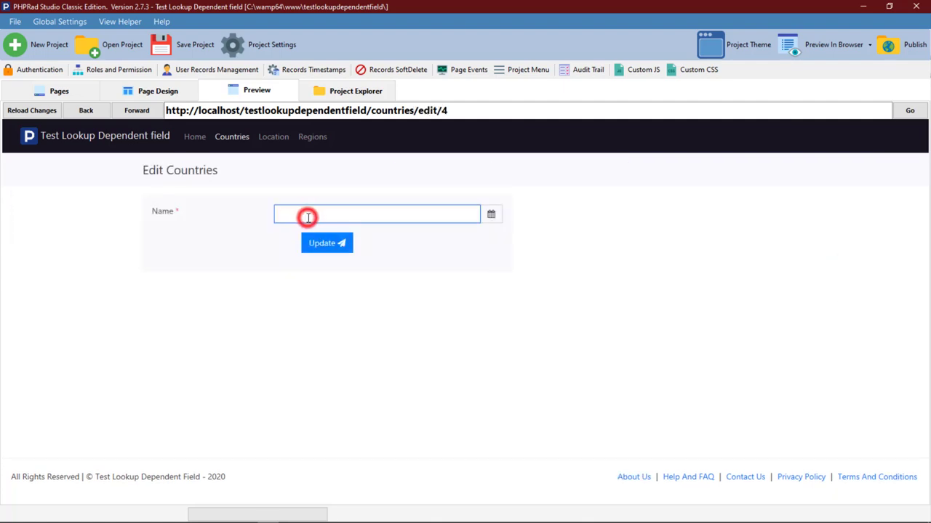
{"action": "type", "text": "100.45"}
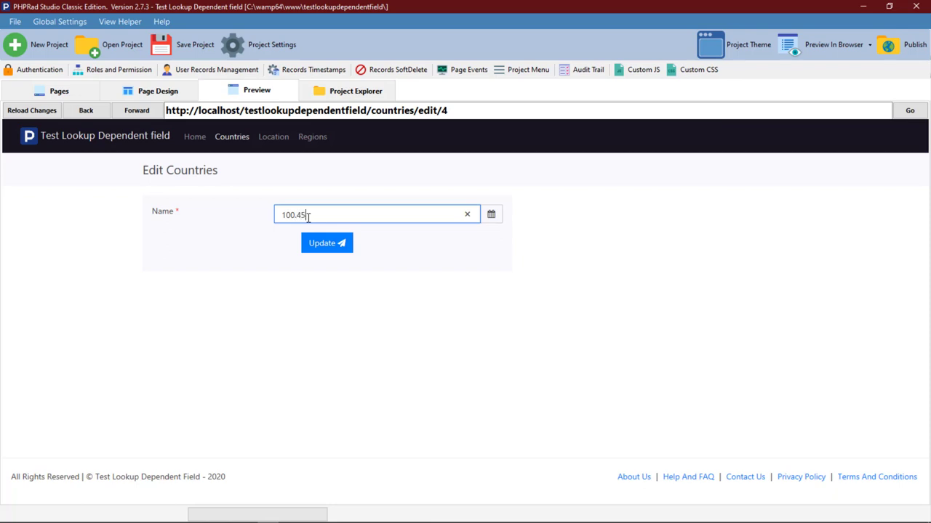
{"action": "left_click", "coordinate": [322, 243]}
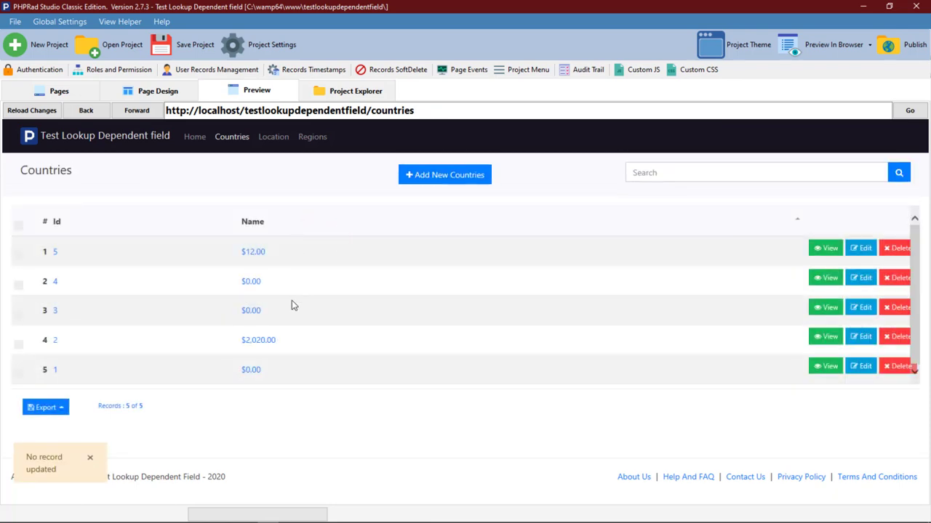
Try to update the name of the record with Id 4 to 100
{"action": "left_click", "coordinate": [858, 280]}
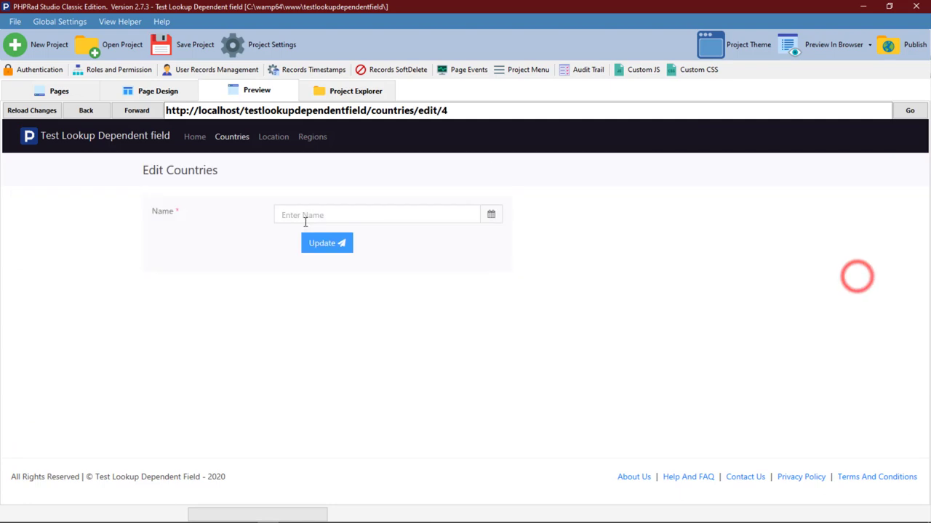
{"action": "left_click", "coordinate": [311, 214]}
{"action": "type", "text": "100"}
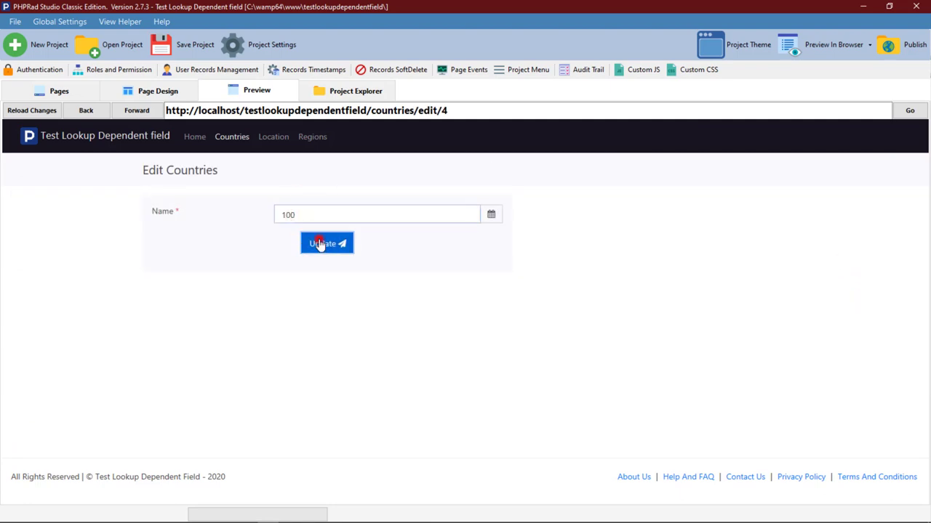
{"action": "left_click", "coordinate": [322, 242]}
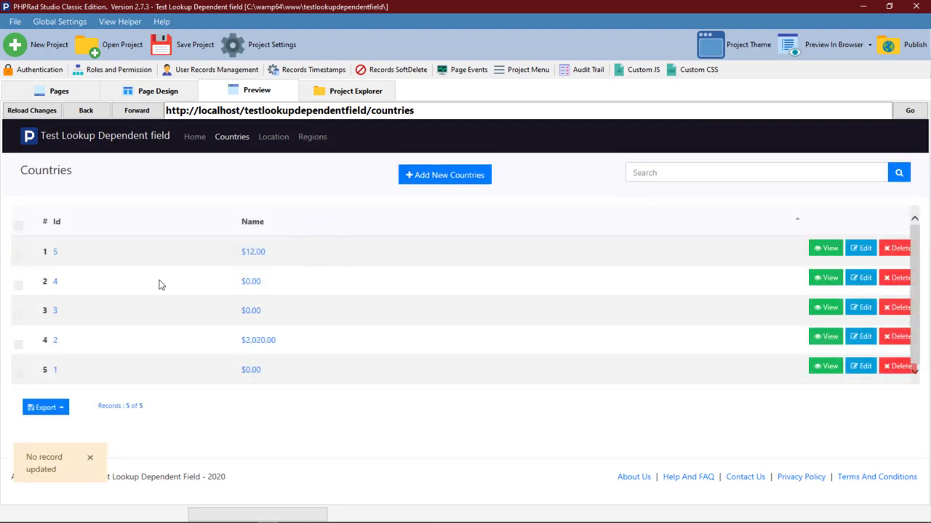
Set the name field's FormatRecordField to --ucwords-- and preview the Countries list
{"action": "left_click", "coordinate": [59, 91]}
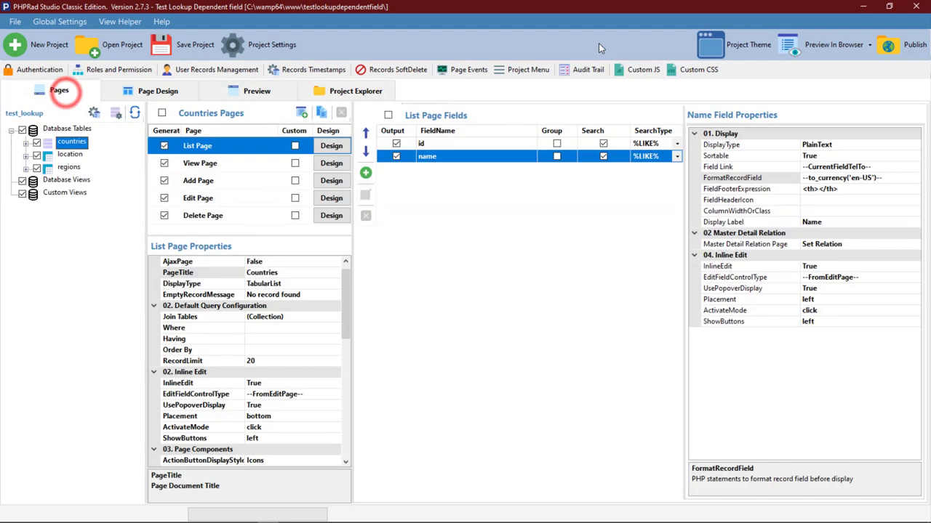
{"action": "left_click", "coordinate": [898, 180]}
{"action": "left_click", "coordinate": [913, 180]}
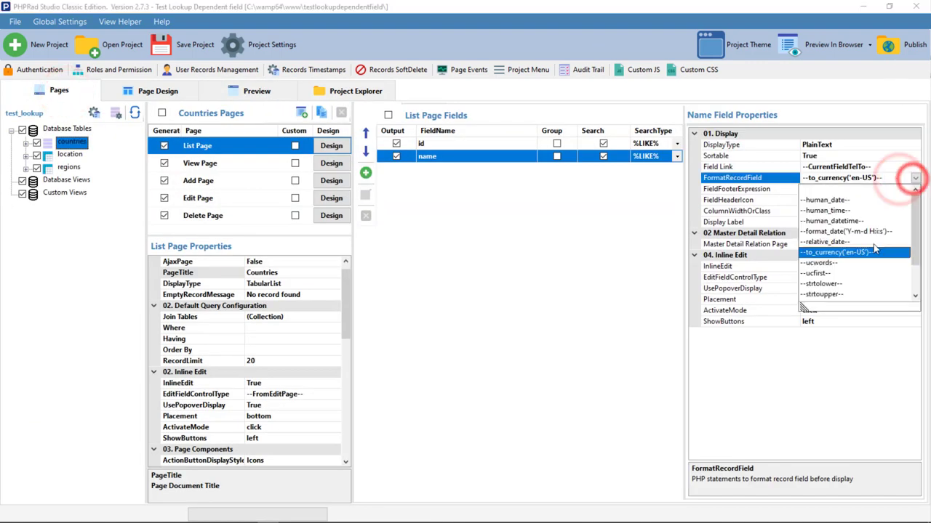
{"action": "left_click", "coordinate": [834, 255]}
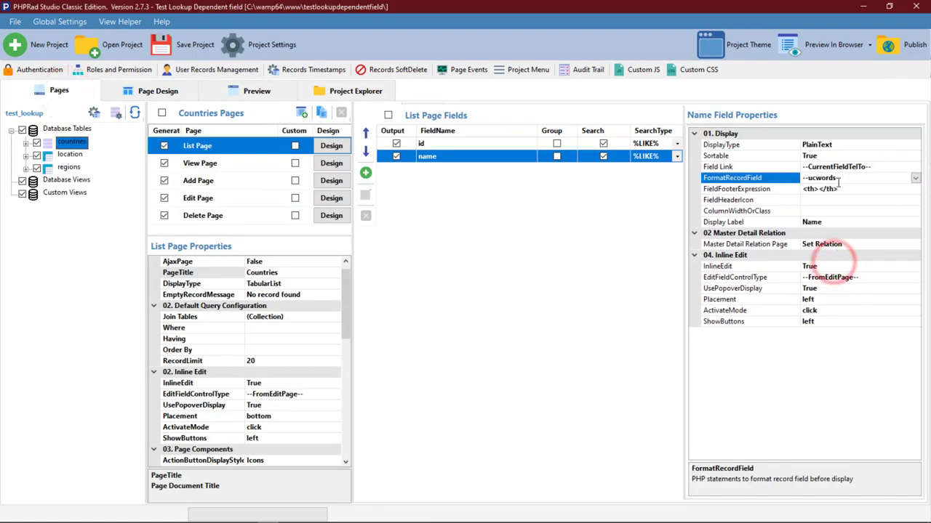
{"action": "left_click", "coordinate": [255, 91]}
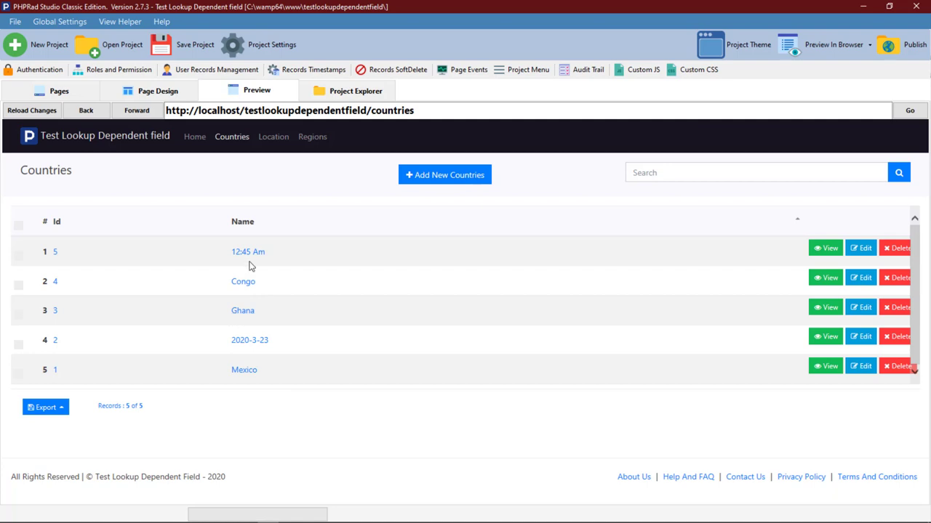
Set the name field's FormatRecordField to --ucfirst-- and preview the Countries list
{"action": "left_click", "coordinate": [57, 91]}
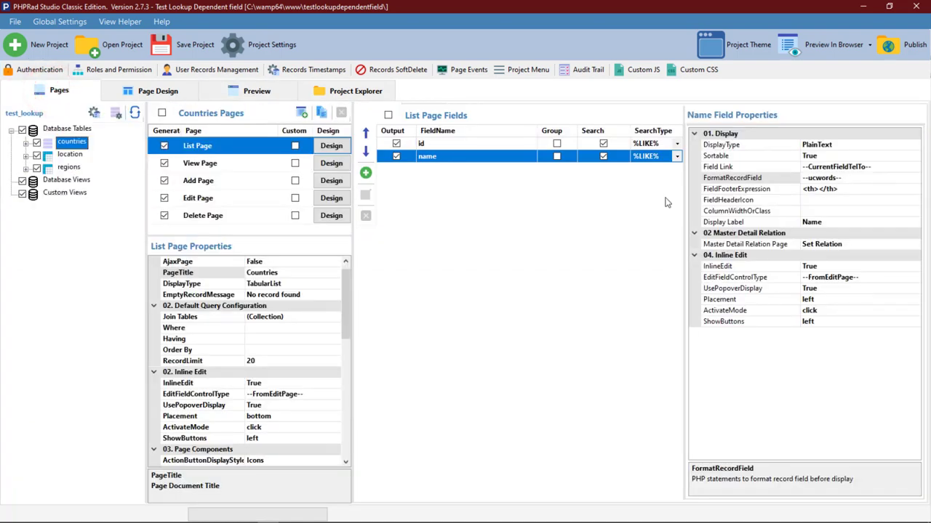
{"action": "left_click", "coordinate": [888, 178]}
{"action": "left_click", "coordinate": [915, 178]}
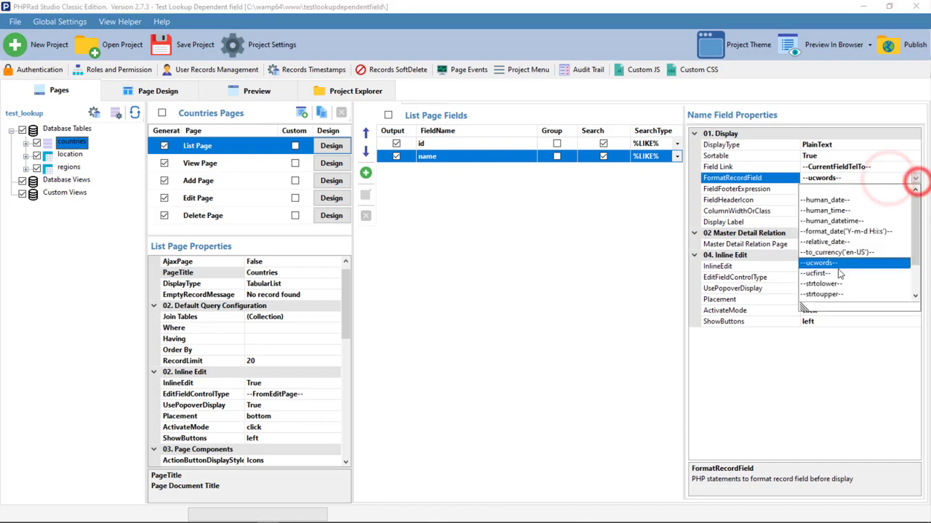
{"action": "left_click", "coordinate": [818, 274]}
{"action": "left_click", "coordinate": [256, 90]}
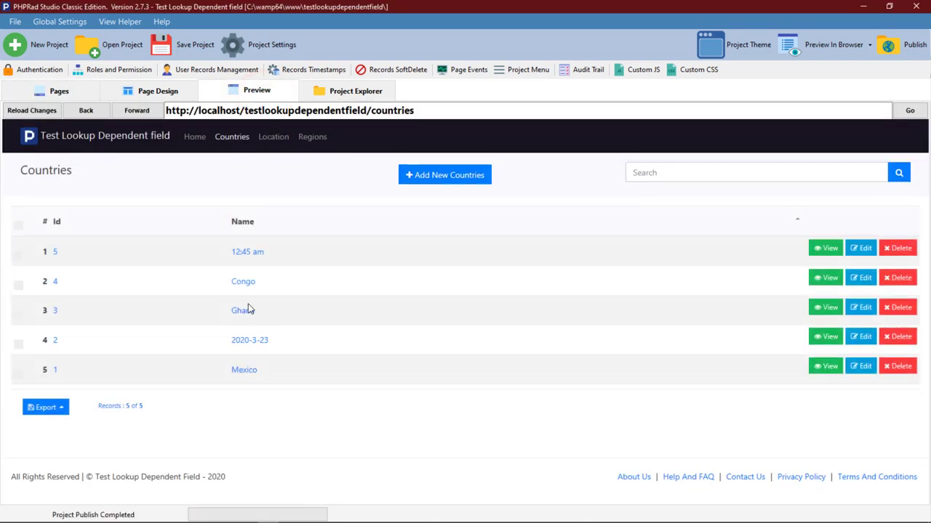
Set the name field's FormatRecordField to --strtolower-- on the countries List Page
{"action": "left_click", "coordinate": [77, 88]}
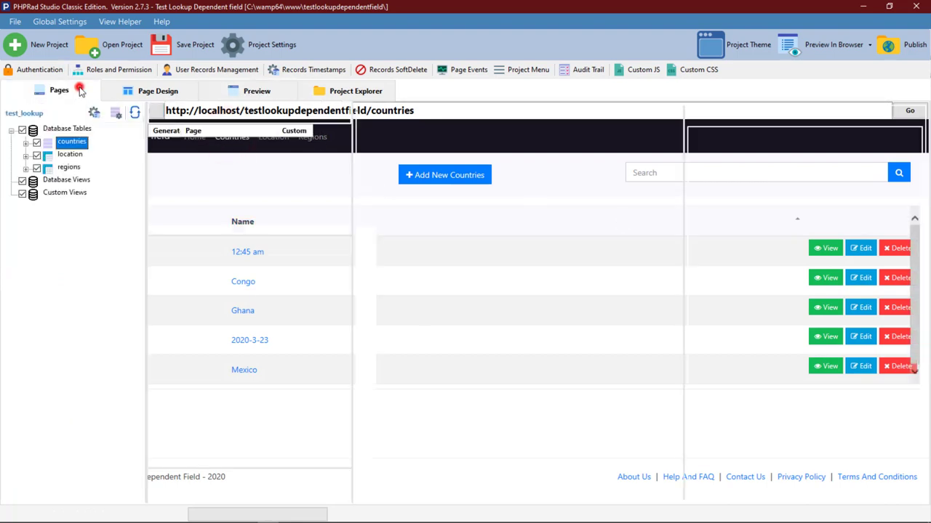
{"action": "left_click", "coordinate": [901, 178]}
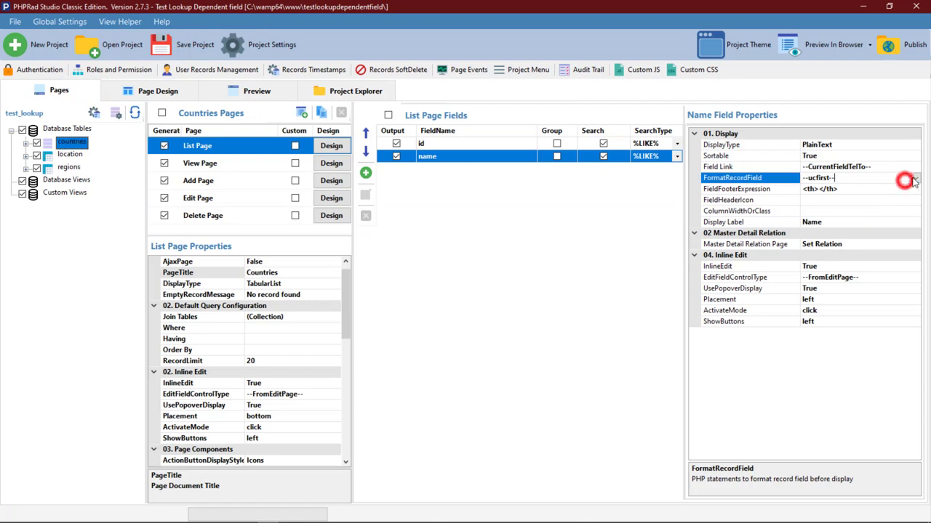
{"action": "left_click", "coordinate": [914, 178]}
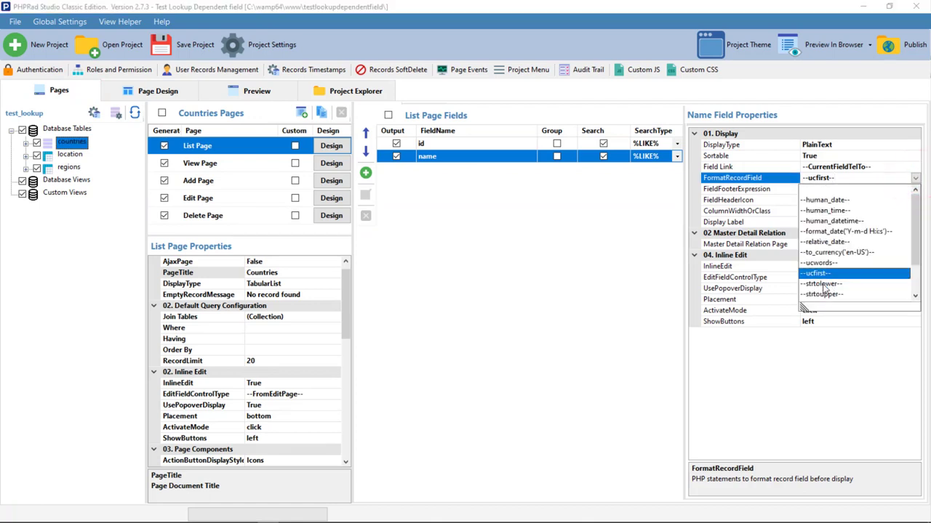
{"action": "left_click", "coordinate": [821, 284]}
Clear the name field's Field Link, set Sortable to False, and preview the Countries list
{"action": "left_click", "coordinate": [876, 166]}
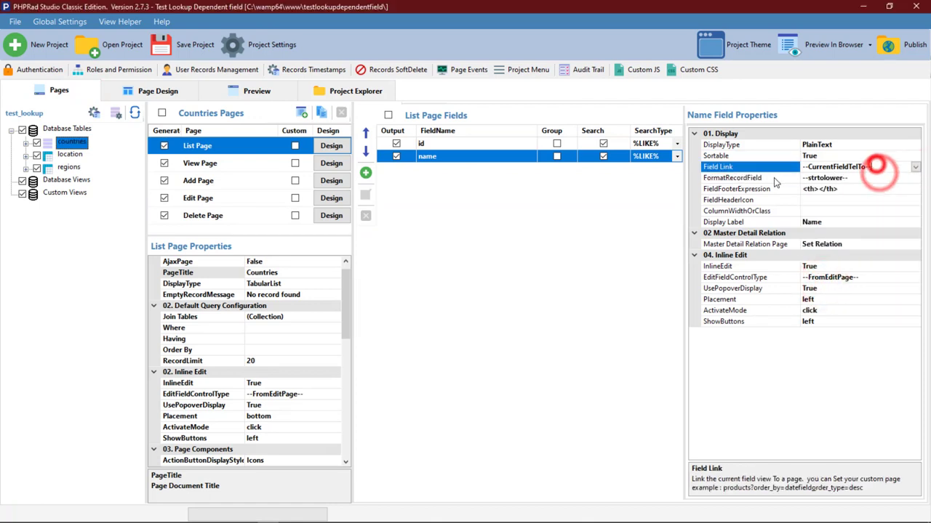
{"action": "key", "text": "BackSpace"}
{"action": "key", "text": "BackSpace"}
{"action": "key", "text": "BackSpace"}
{"action": "key", "text": "BackSpace"}
{"action": "key", "text": "BackSpace"}
{"action": "key", "text": "BackSpace"}
{"action": "key", "text": "BackSpace"}
{"action": "key", "text": "BackSpace"}
{"action": "key", "text": "BackSpace"}
{"action": "key", "text": "BackSpace"}
{"action": "key", "text": "BackSpace"}
{"action": "key", "text": "BackSpace"}
{"action": "key", "text": "BackSpace"}
{"action": "key", "text": "BackSpace"}
{"action": "key", "text": "BackSpace"}
{"action": "key", "text": "BackSpace"}
{"action": "key", "text": "BackSpace"}
{"action": "key", "text": "BackSpace"}
{"action": "key", "text": "BackSpace"}
{"action": "key", "text": "BackSpace"}
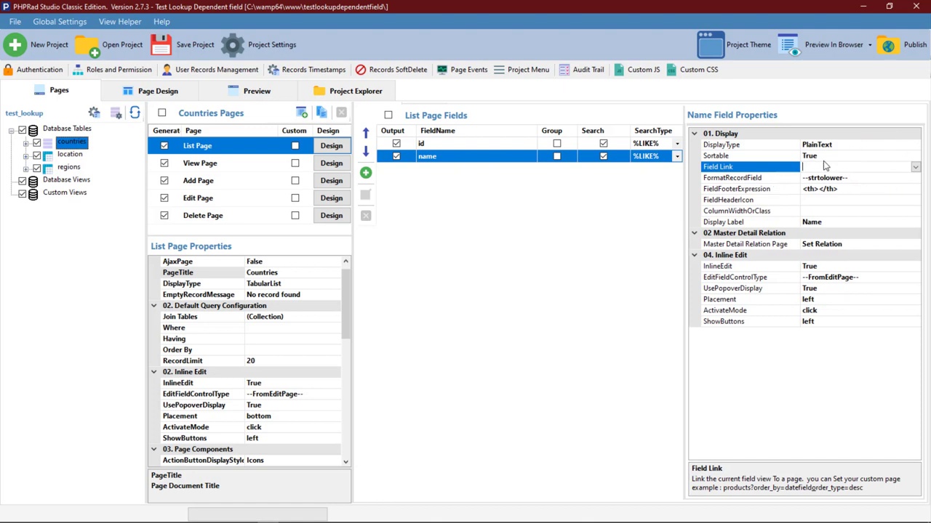
{"action": "left_click", "coordinate": [821, 155]}
{"action": "left_click", "coordinate": [228, 88]}
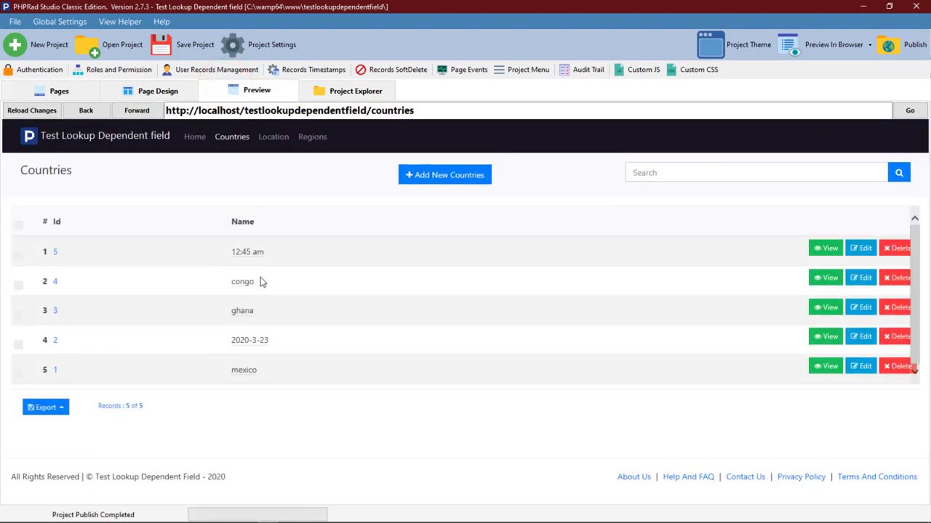
Set the name field's FormatRecordField to --strtoupper-- and preview the Countries list
{"action": "left_click", "coordinate": [59, 93]}
{"action": "left_click", "coordinate": [889, 177]}
{"action": "left_click", "coordinate": [914, 178]}
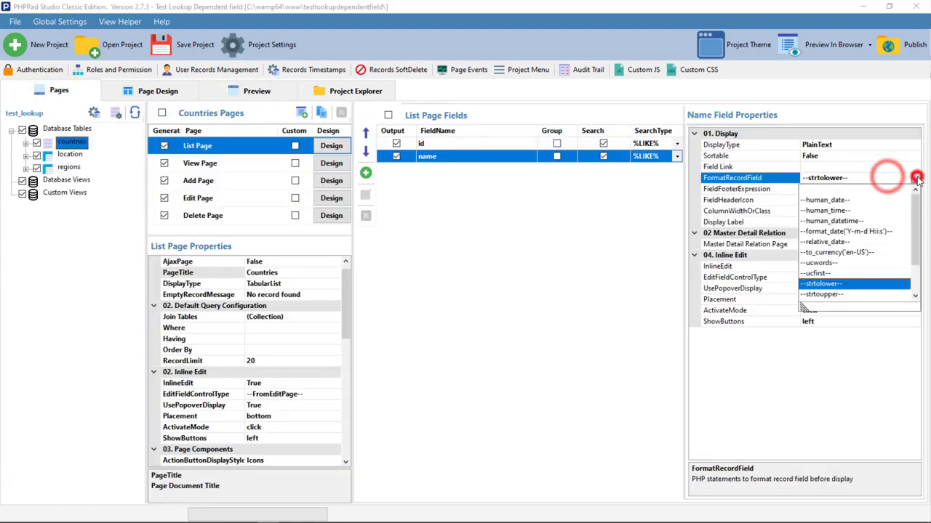
{"action": "left_click", "coordinate": [831, 292]}
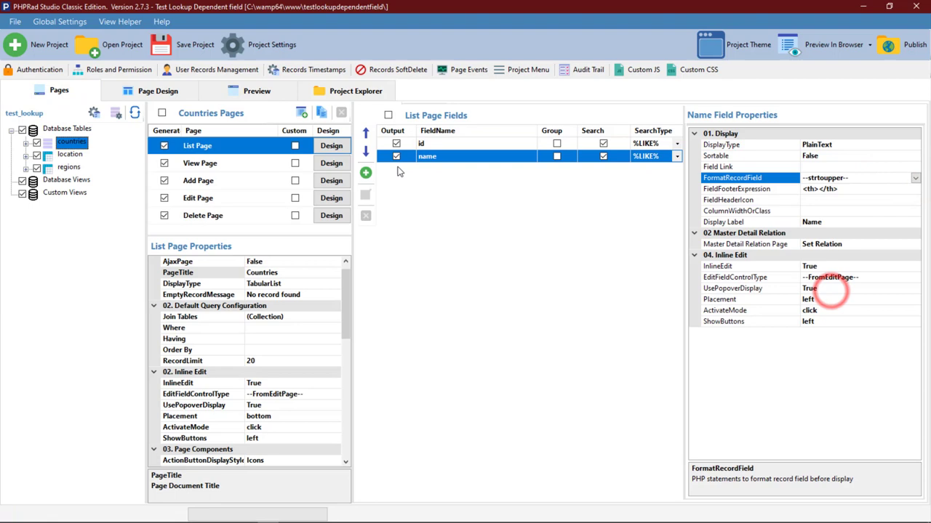
{"action": "left_click", "coordinate": [240, 89]}
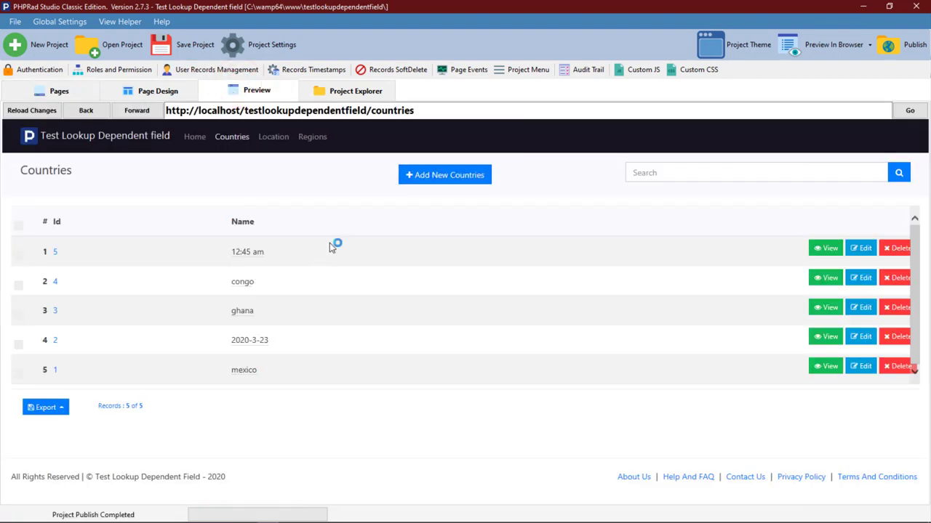
Set the name field's FormatRecordField to --str_truncate(50,'...')-- and preview the Countries list
{"action": "left_click", "coordinate": [63, 93]}
{"action": "left_click", "coordinate": [902, 186]}
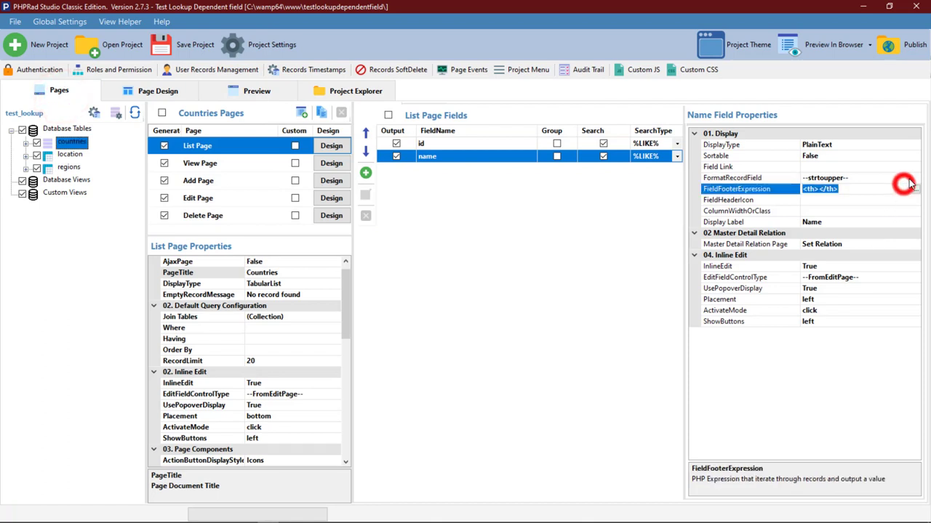
{"action": "left_click", "coordinate": [908, 179]}
{"action": "left_click", "coordinate": [915, 177]}
{"action": "left_click_drag", "start_coordinate": [915, 211], "coordinate": [919, 239]}
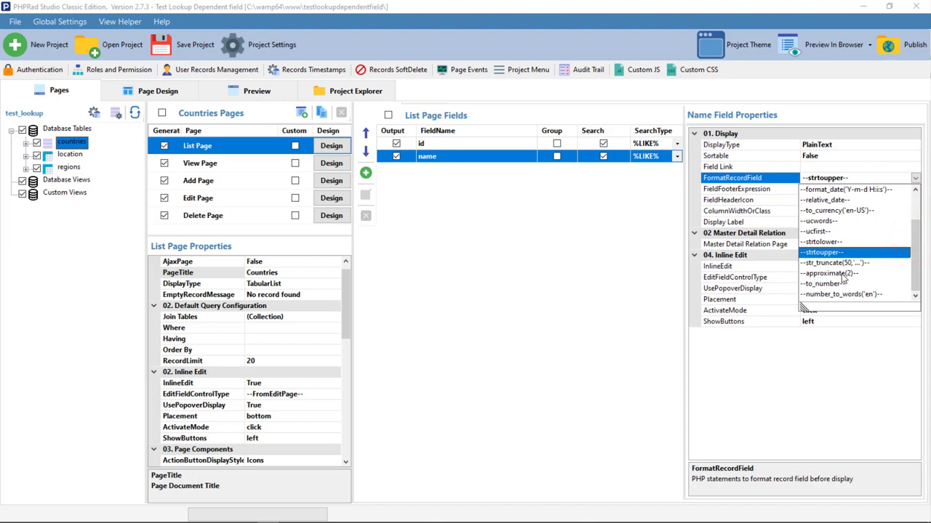
{"action": "left_click", "coordinate": [829, 263]}
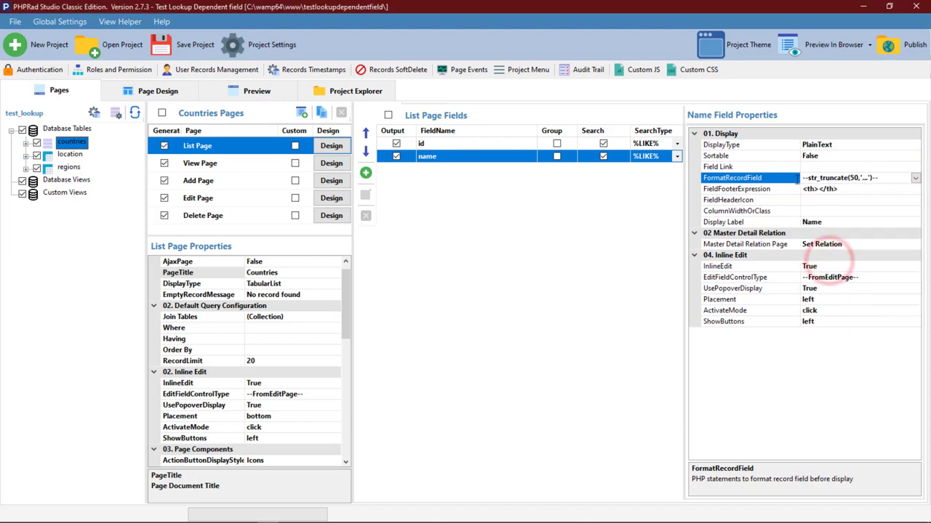
{"action": "left_click", "coordinate": [266, 90]}
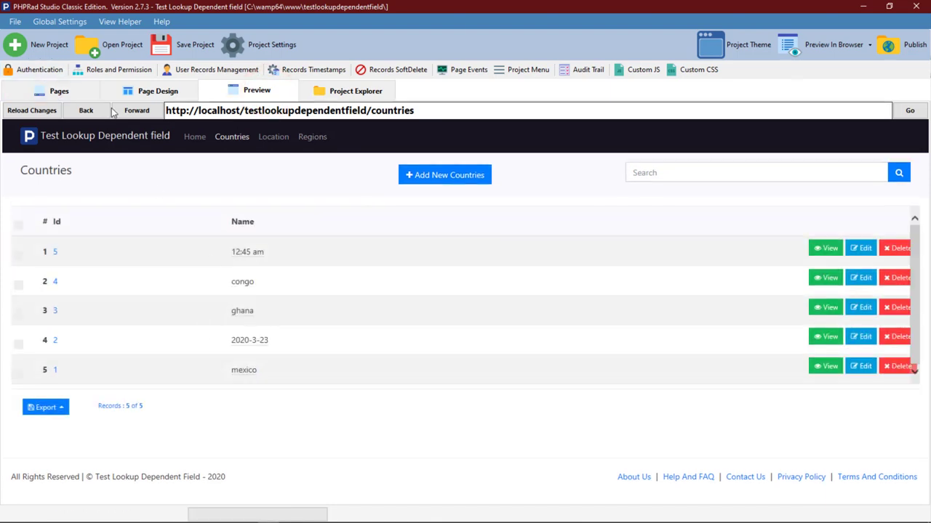
Change the name field's str_truncate length to 3 and preview the Countries list
{"action": "left_click", "coordinate": [60, 91]}
{"action": "left_click", "coordinate": [858, 178]}
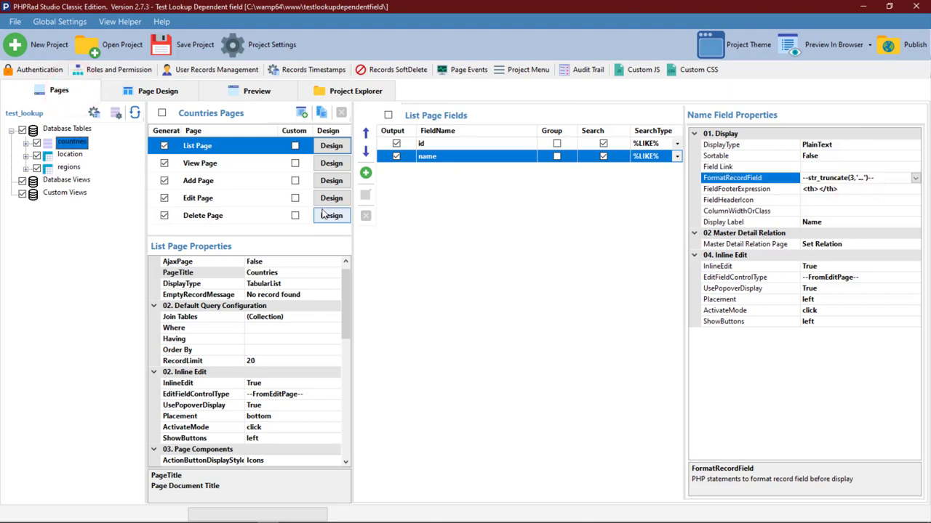
{"action": "left_click", "coordinate": [231, 92]}
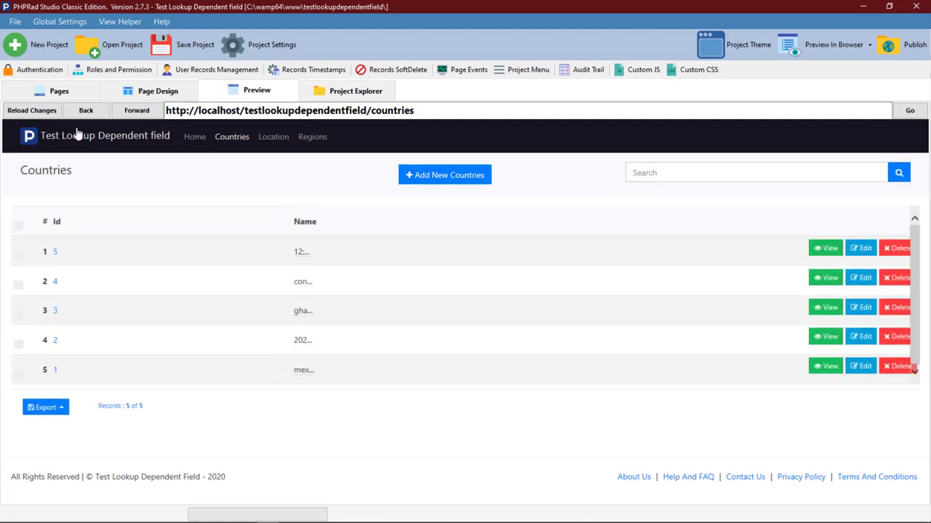
Set the name field's FormatRecordField to --approximate(2)-- and preview the Countries list
{"action": "left_click", "coordinate": [59, 91]}
{"action": "left_click", "coordinate": [917, 178]}
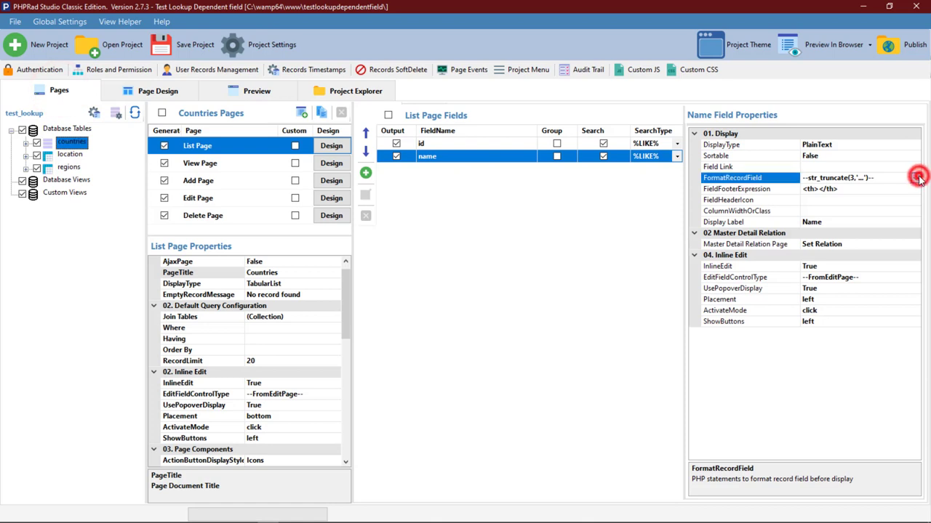
{"action": "left_click", "coordinate": [915, 227]}
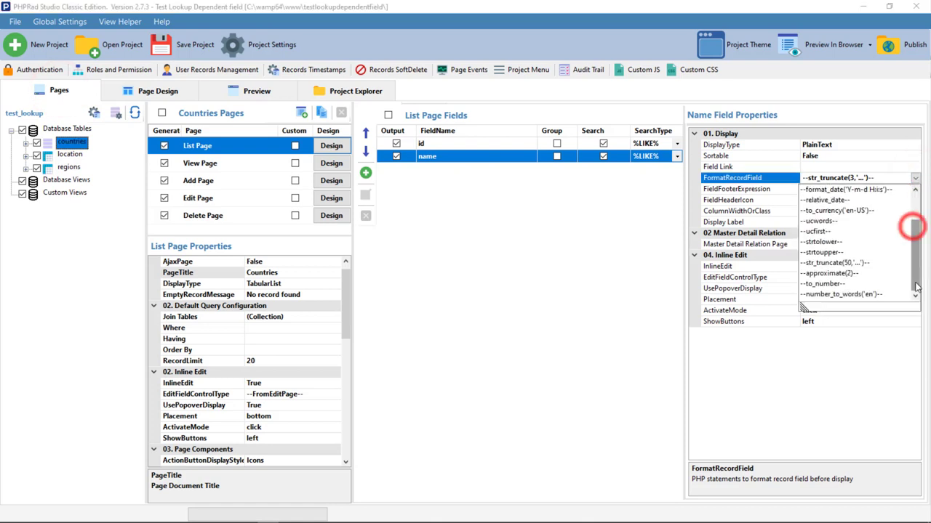
{"action": "left_click", "coordinate": [838, 274]}
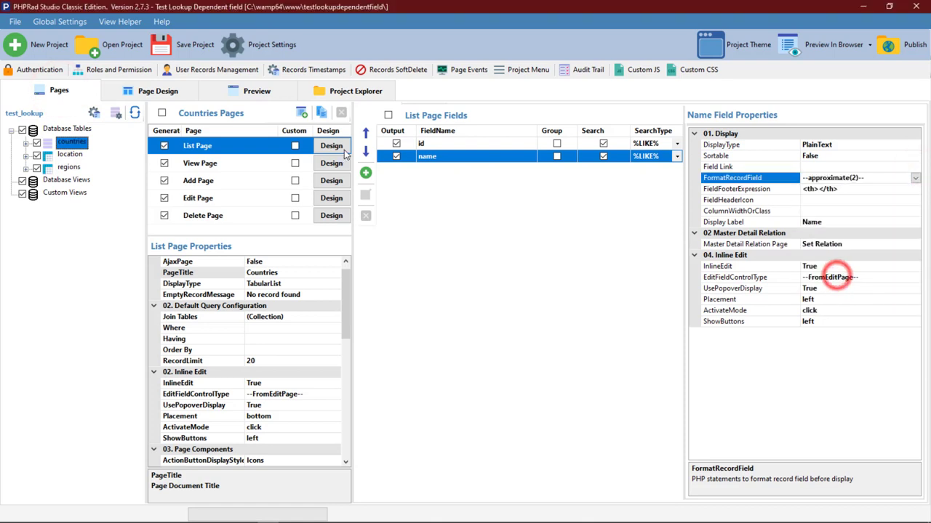
{"action": "left_click", "coordinate": [235, 87]}
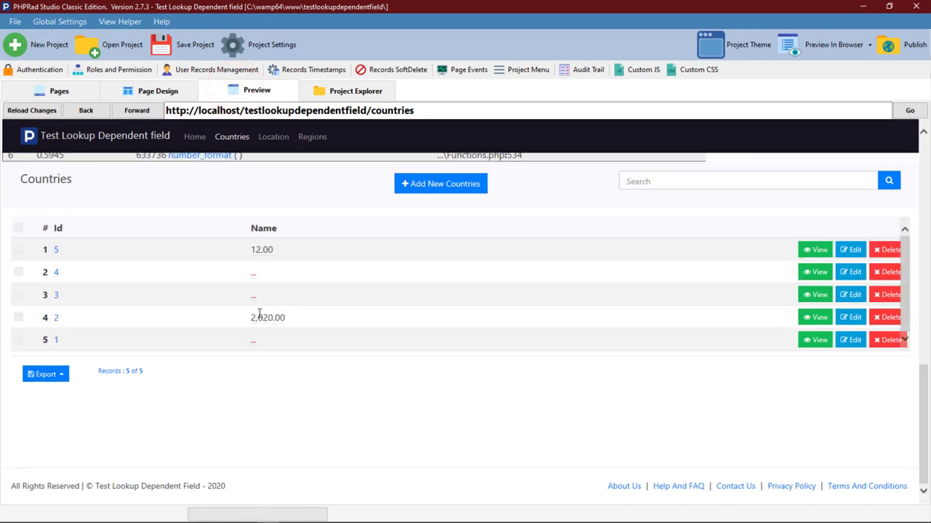
Set the name field's FormatRecordField to --to_number-- on the countries List Page
{"action": "left_click", "coordinate": [45, 91]}
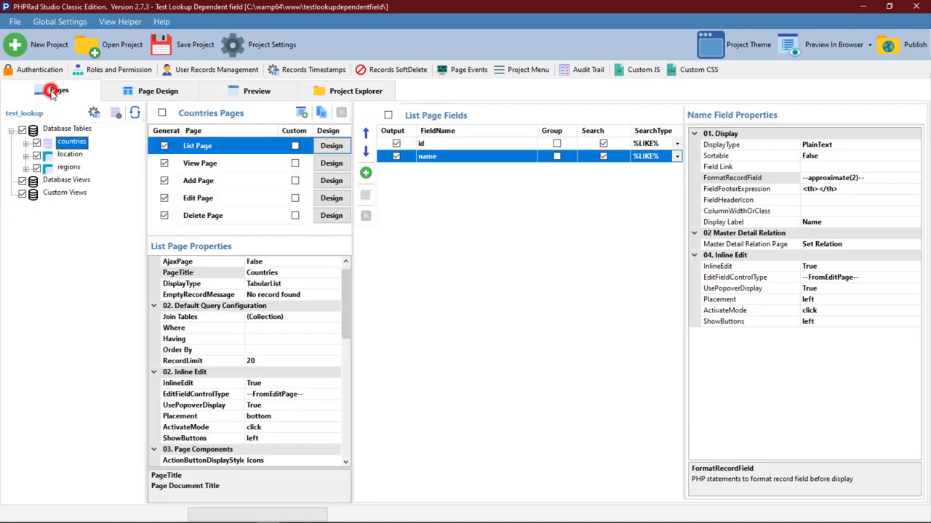
{"action": "left_click", "coordinate": [903, 177]}
{"action": "left_click", "coordinate": [913, 177]}
{"action": "left_click_drag", "start_coordinate": [914, 218], "coordinate": [915, 231]}
{"action": "left_click", "coordinate": [833, 286]}
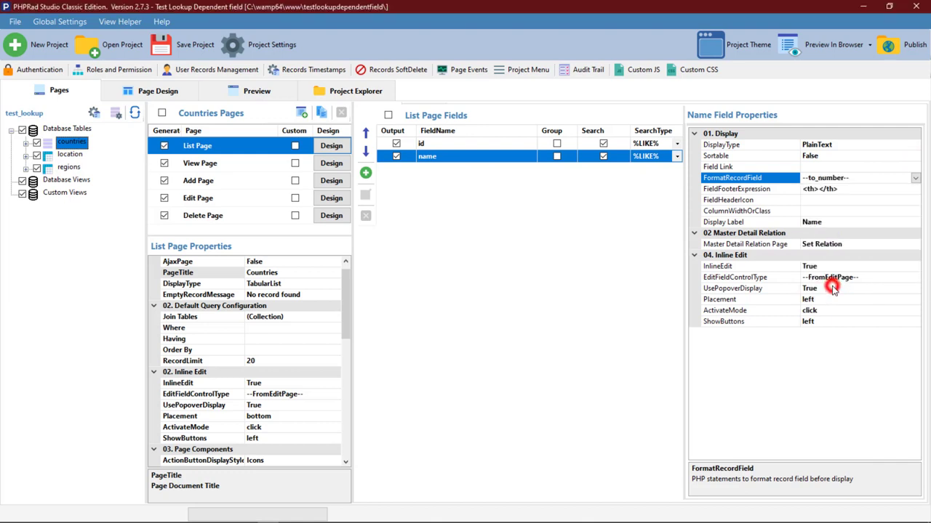
Set the name field's FormatRecordField to --number_to_words('en')-- and preview the Countries list
{"action": "left_click", "coordinate": [917, 178]}
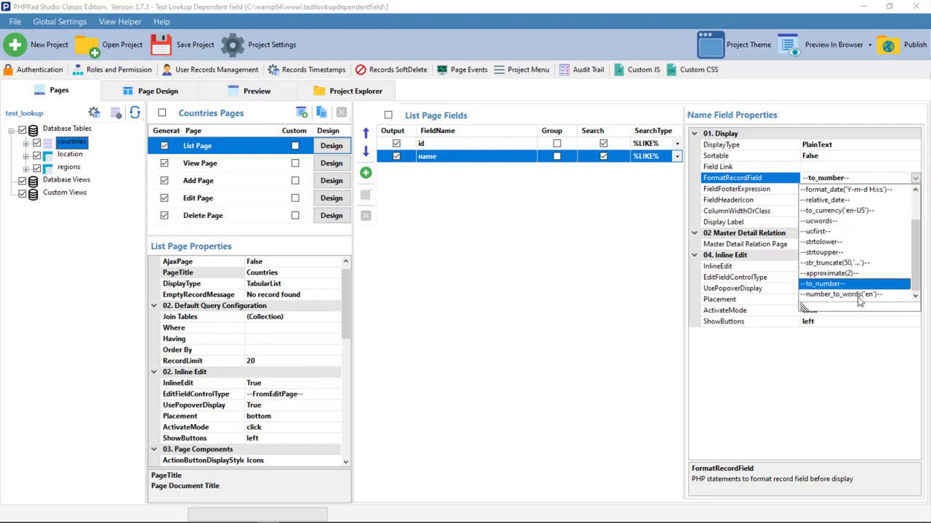
{"action": "left_click", "coordinate": [858, 295]}
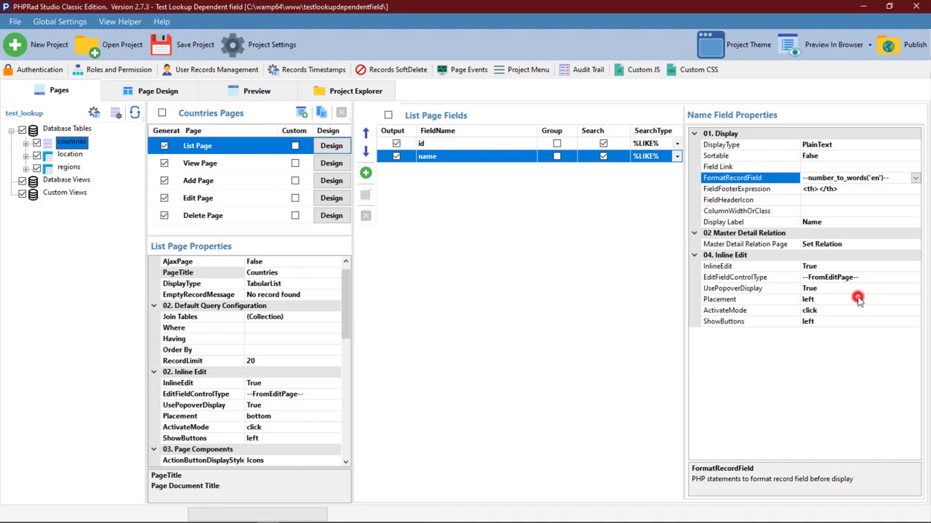
{"action": "left_click", "coordinate": [238, 86]}
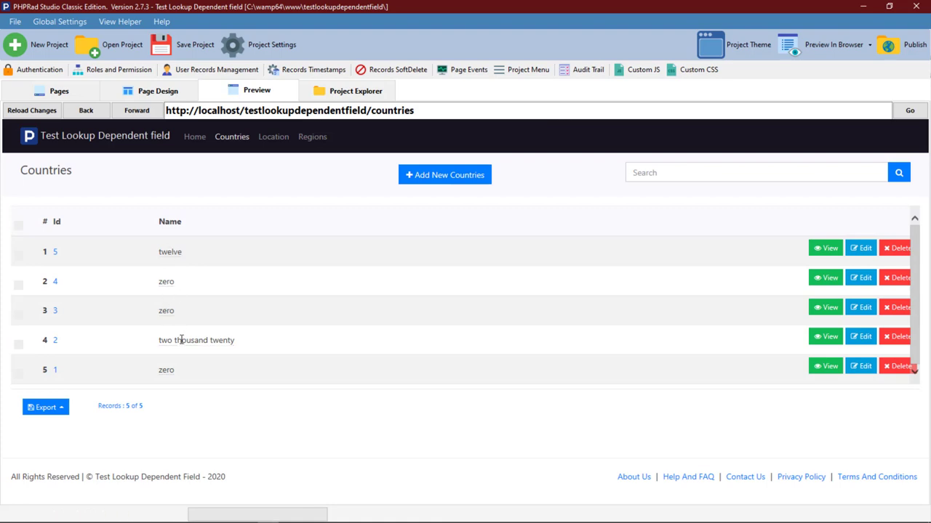
Switch the name field's FormatRecordField back to --to_number-- and preview the Countries list
{"action": "left_click", "coordinate": [66, 91]}
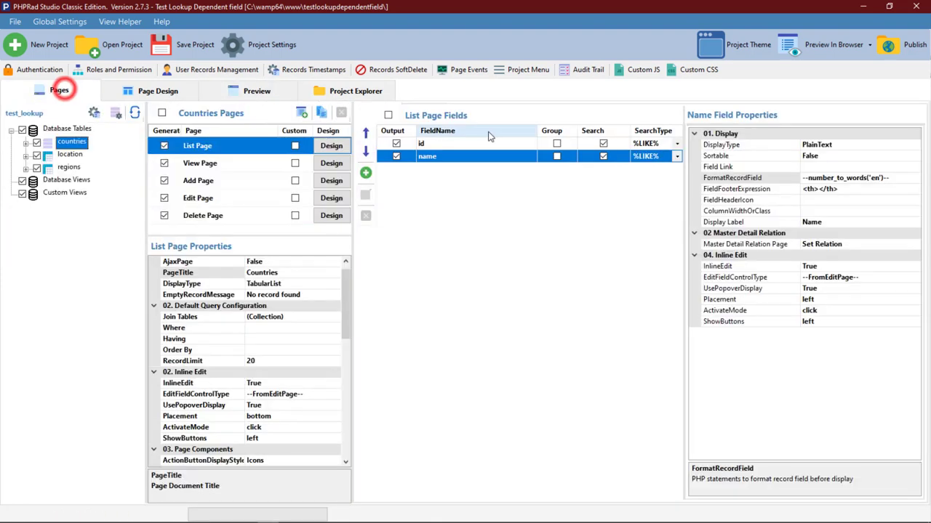
{"action": "left_click", "coordinate": [901, 178]}
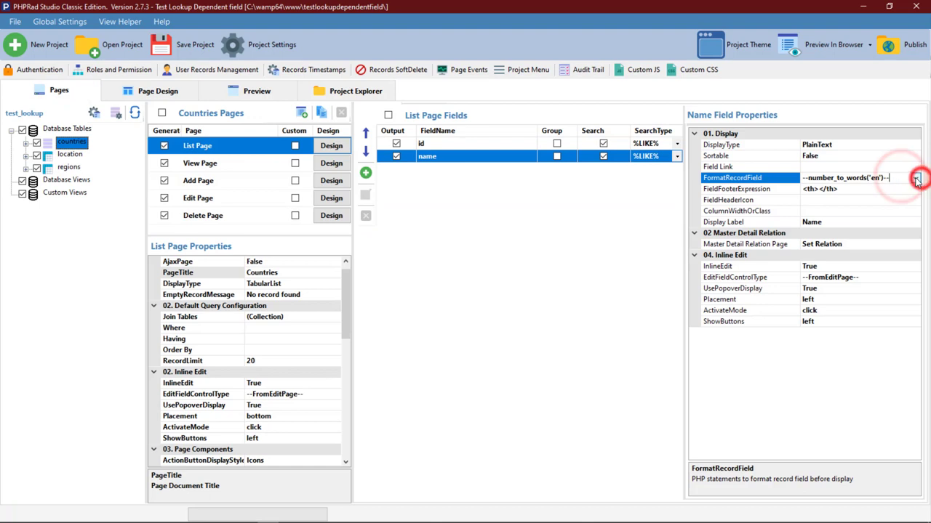
{"action": "left_click", "coordinate": [917, 179]}
{"action": "left_click", "coordinate": [831, 277]}
{"action": "left_click", "coordinate": [250, 91]}
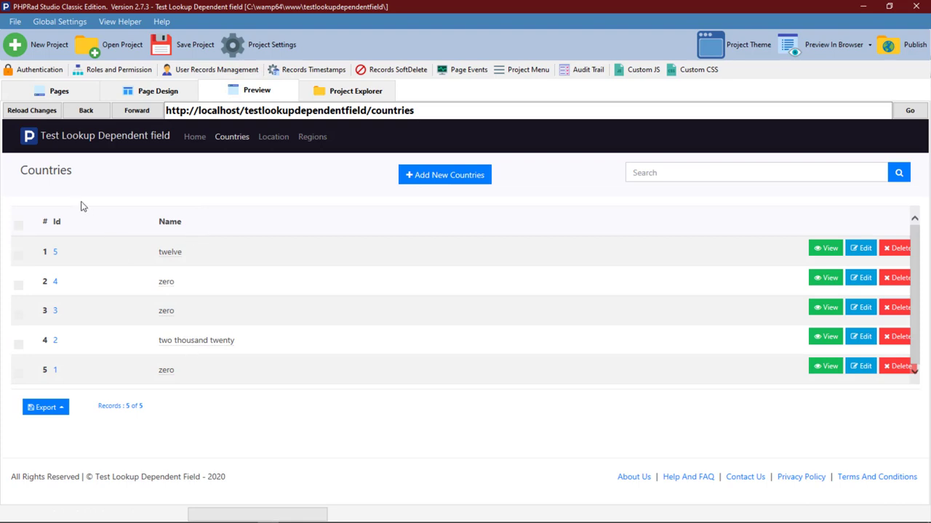
Set the name field's FieldFooterExpression to Sum Field Records and preview the total in the Countries list footer
{"action": "left_click", "coordinate": [59, 91]}
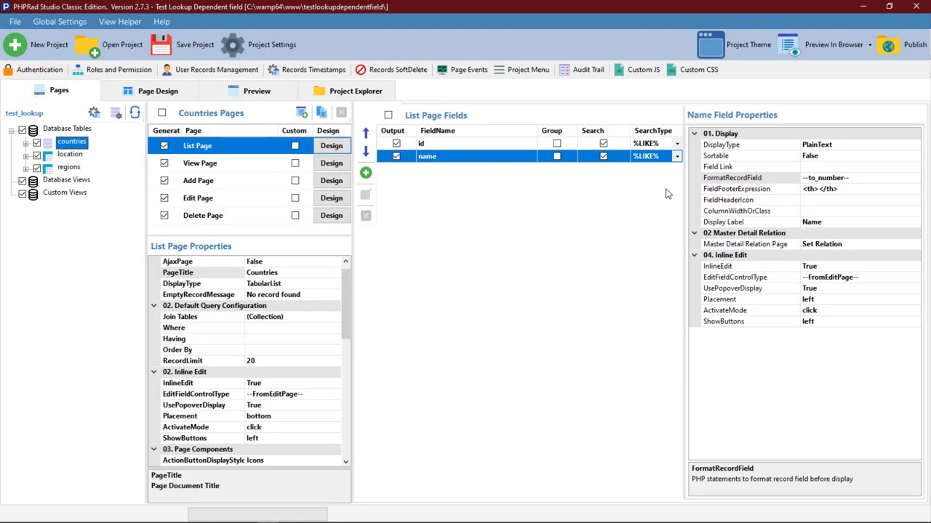
{"action": "left_click", "coordinate": [735, 189]}
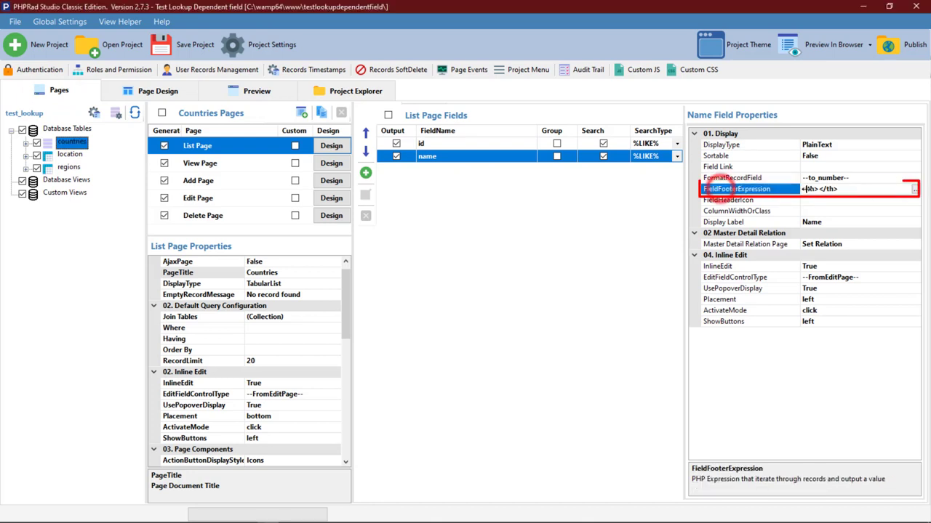
{"action": "left_click", "coordinate": [914, 189]}
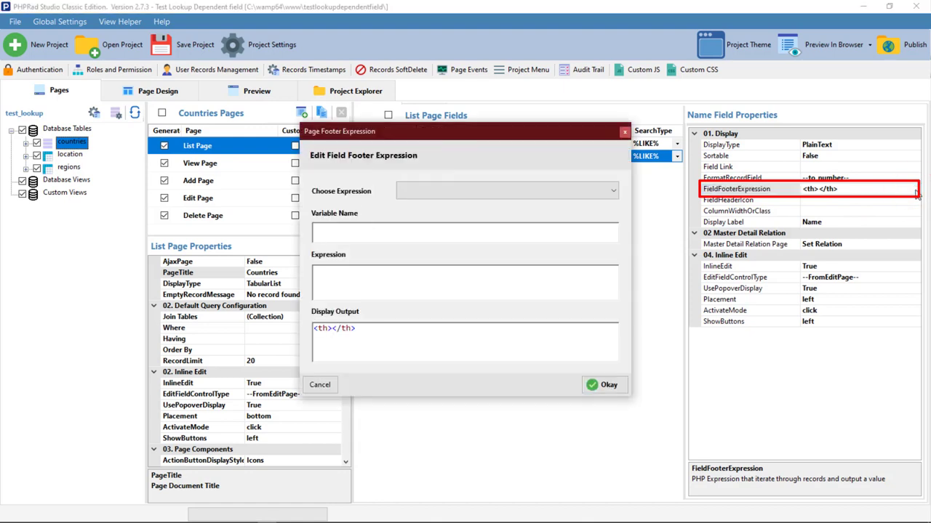
{"action": "left_click", "coordinate": [613, 194]}
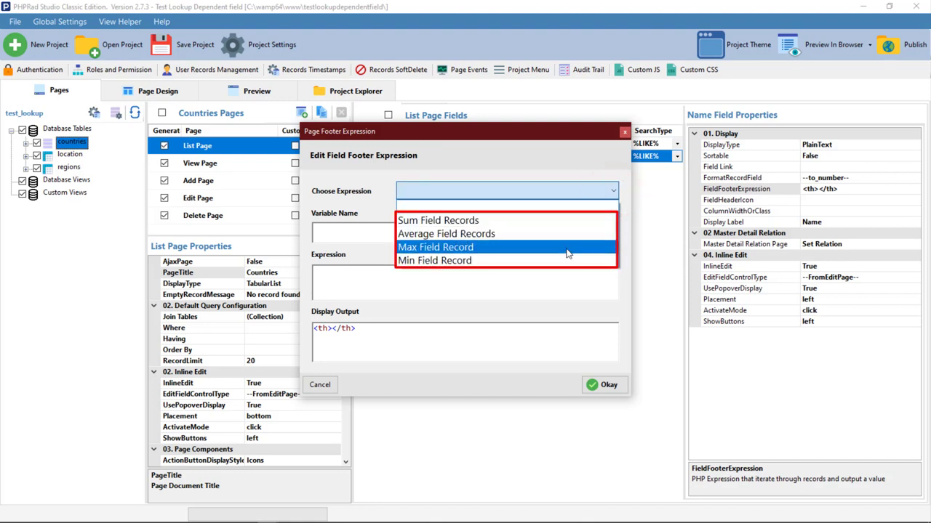
{"action": "left_click", "coordinate": [436, 220]}
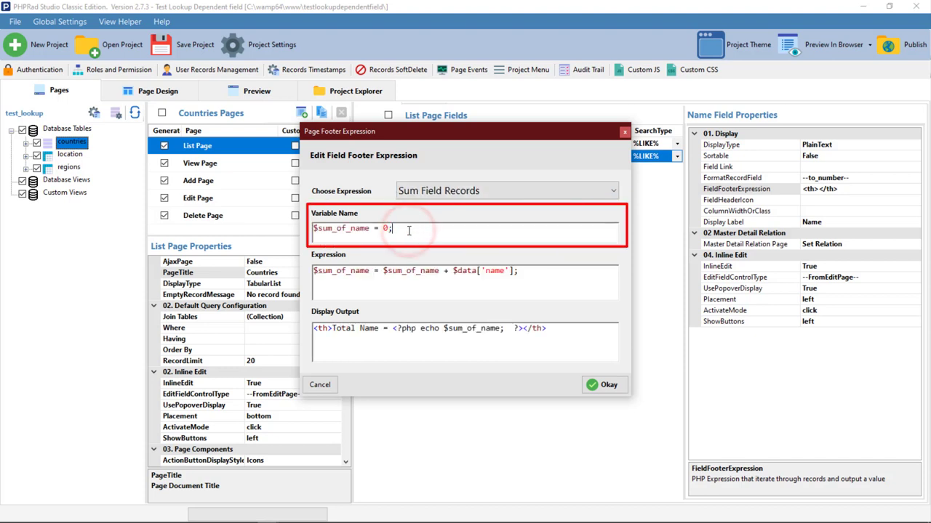
{"action": "left_click", "coordinate": [525, 270]}
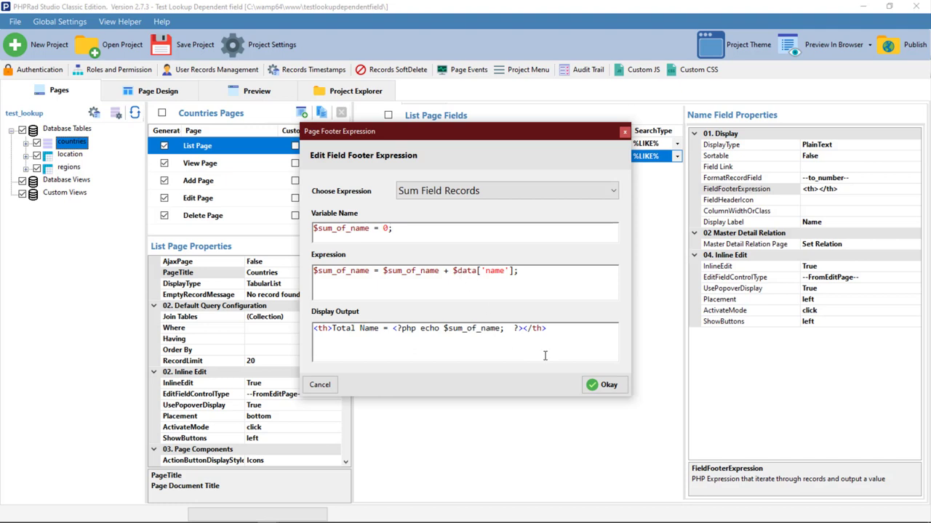
{"action": "left_click", "coordinate": [589, 386]}
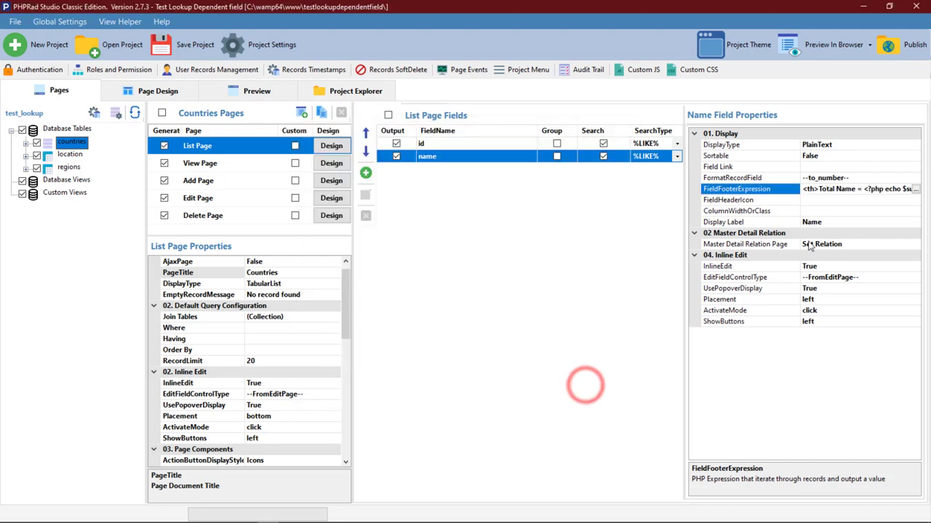
{"action": "left_click", "coordinate": [254, 91]}
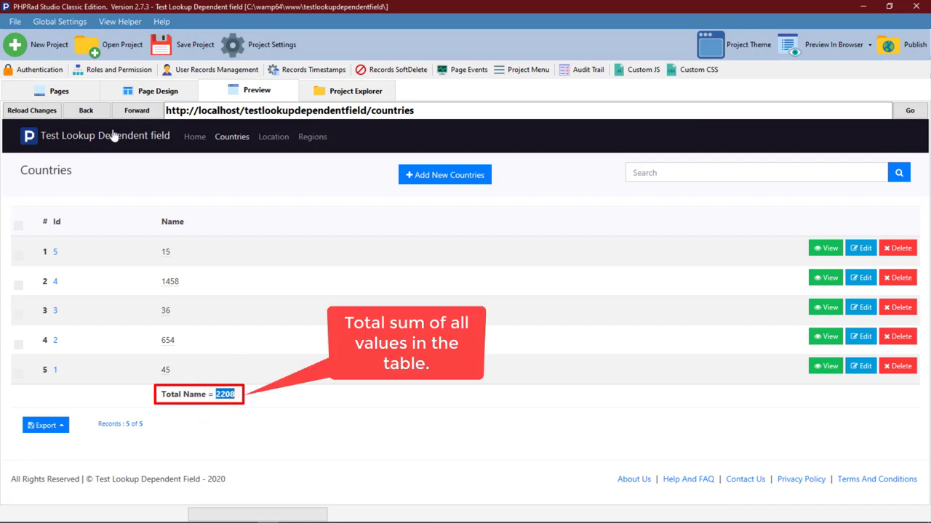
Change the name field's footer expression to Average Field Records and preview the Countries list
{"action": "left_click", "coordinate": [58, 91]}
{"action": "left_click", "coordinate": [901, 189]}
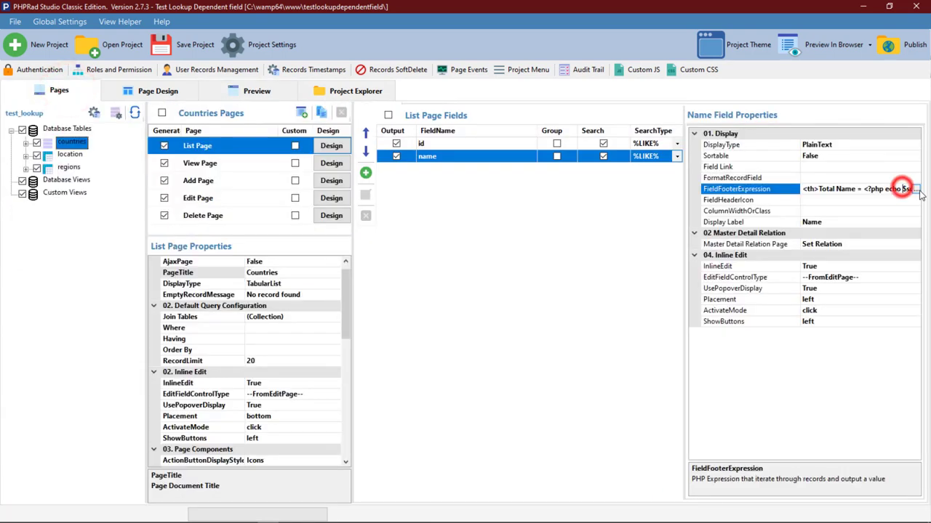
{"action": "left_click", "coordinate": [916, 189]}
{"action": "left_click", "coordinate": [527, 189]}
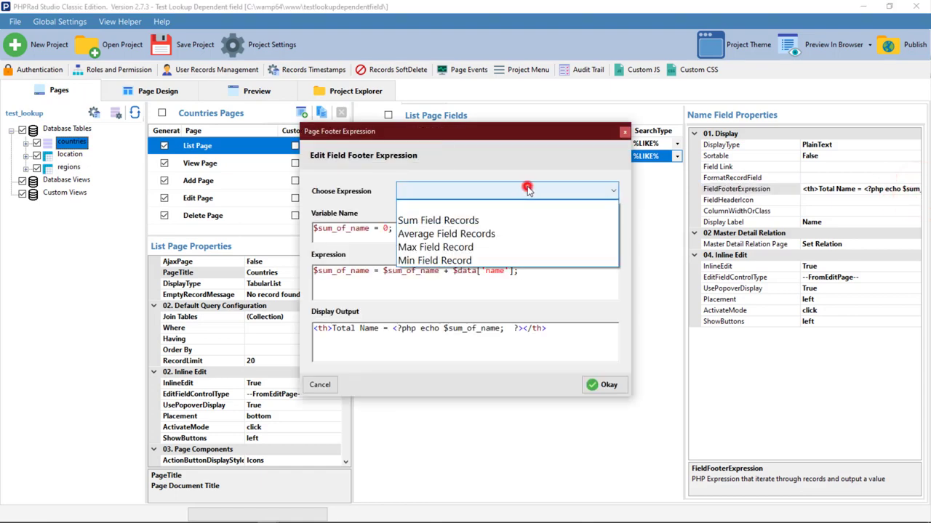
{"action": "left_click", "coordinate": [482, 234]}
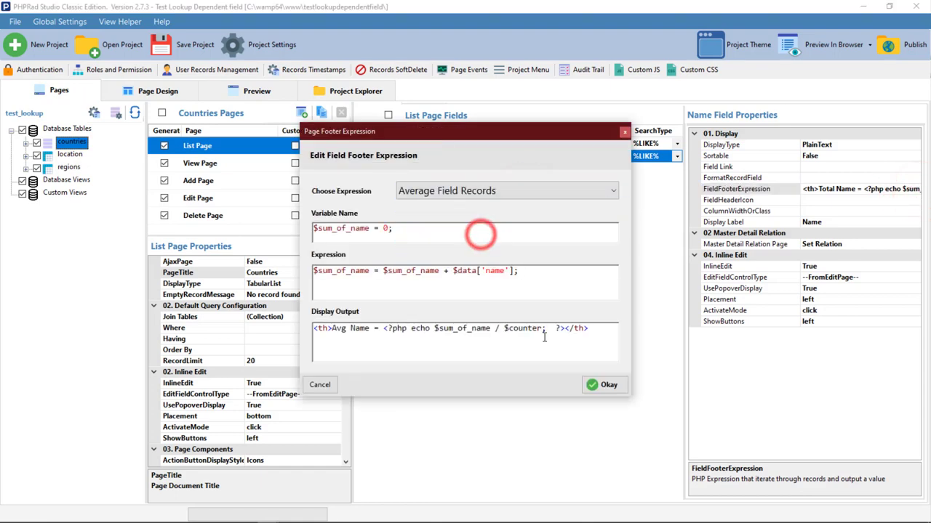
{"action": "left_click", "coordinate": [598, 384]}
{"action": "left_click", "coordinate": [233, 93]}
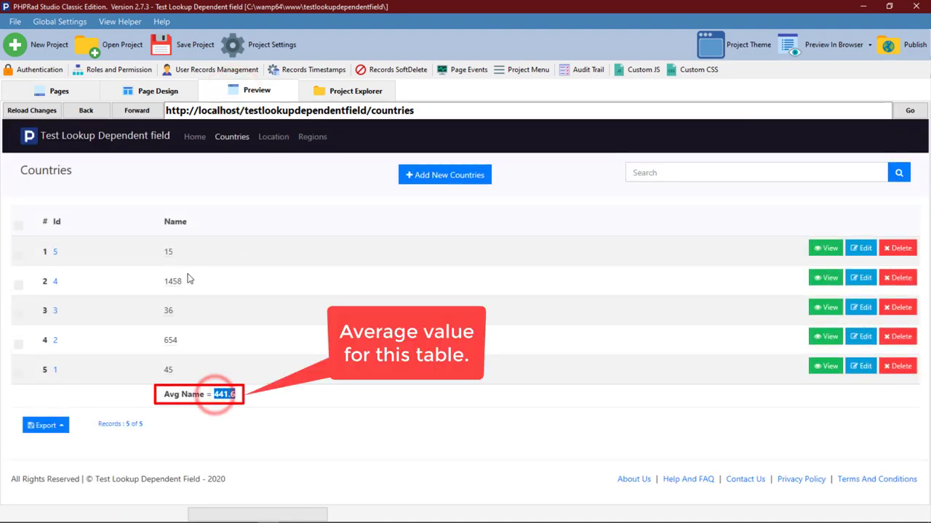
Change the name field's footer expression to Max Field Record and preview the Countries list
{"action": "left_click", "coordinate": [86, 89]}
{"action": "left_click", "coordinate": [817, 188]}
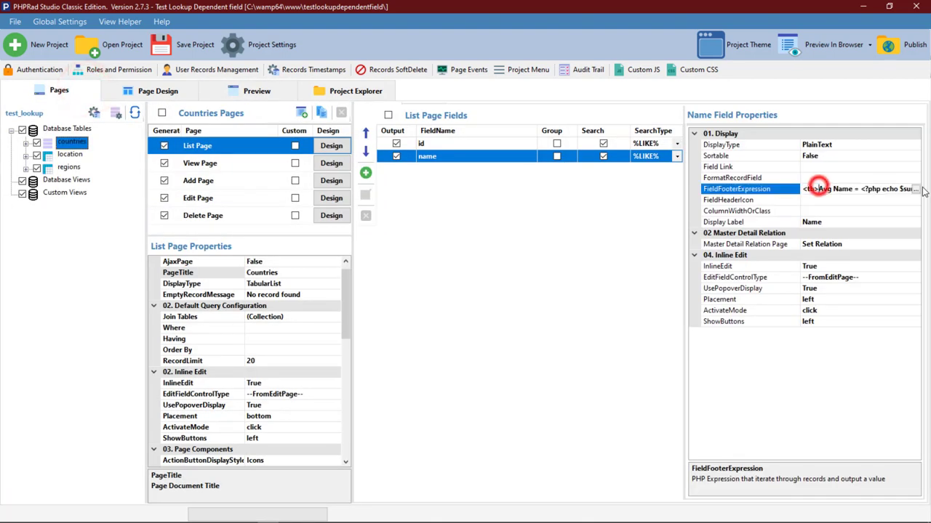
{"action": "left_click", "coordinate": [920, 189]}
{"action": "left_click", "coordinate": [486, 194]}
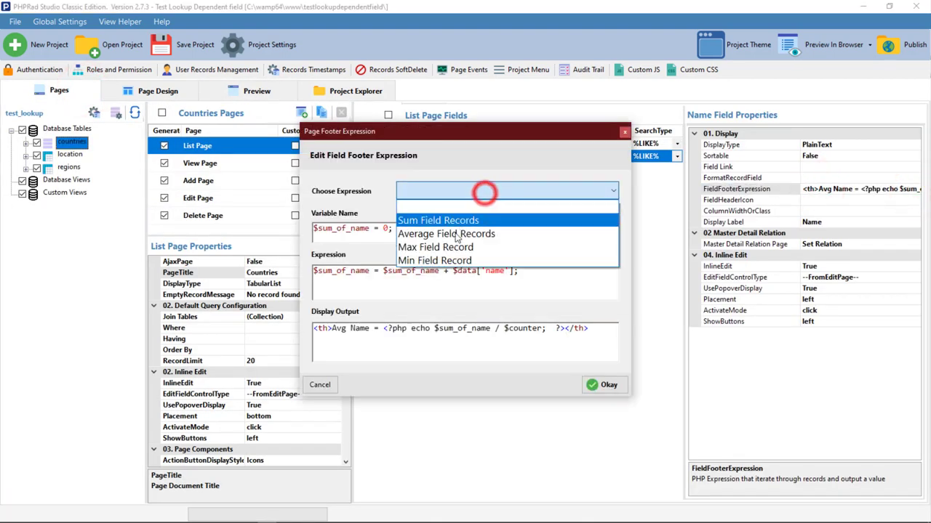
{"action": "left_click", "coordinate": [453, 242]}
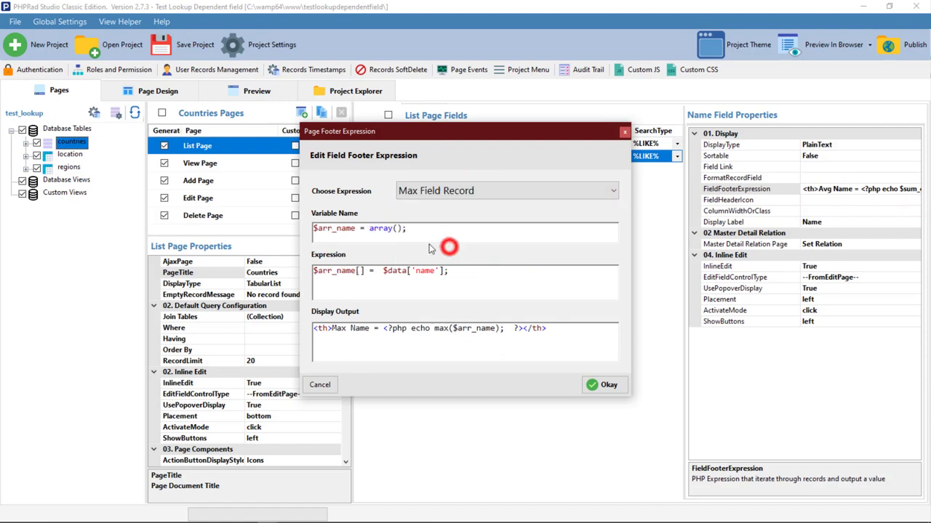
{"action": "left_click", "coordinate": [592, 386]}
{"action": "left_click", "coordinate": [282, 92]}
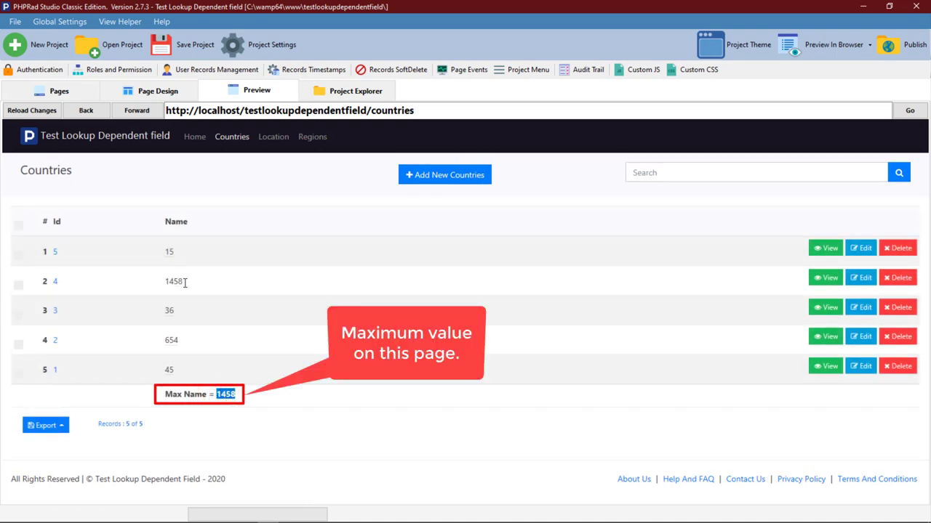
Change the name field's footer expression to Min Field Record and preview the Countries list
{"action": "left_click", "coordinate": [59, 91]}
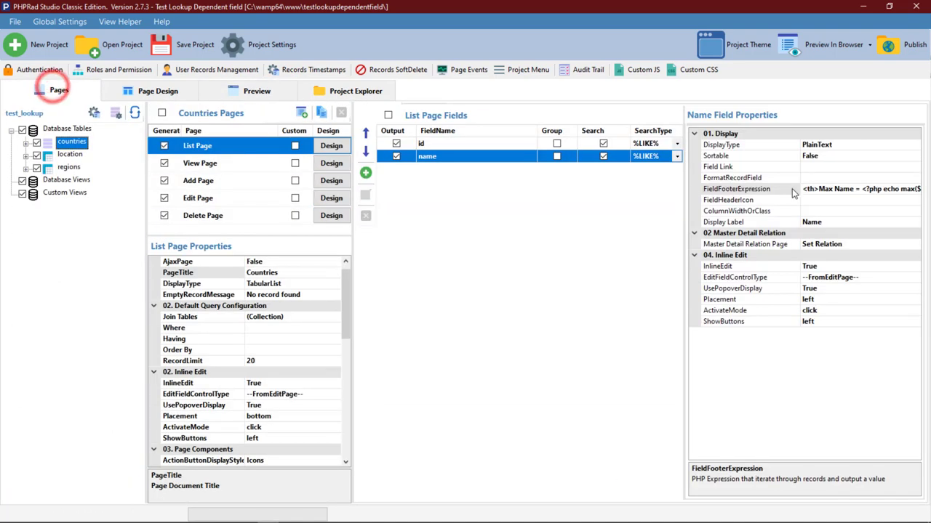
{"action": "left_click", "coordinate": [916, 189]}
{"action": "left_click", "coordinate": [555, 192]}
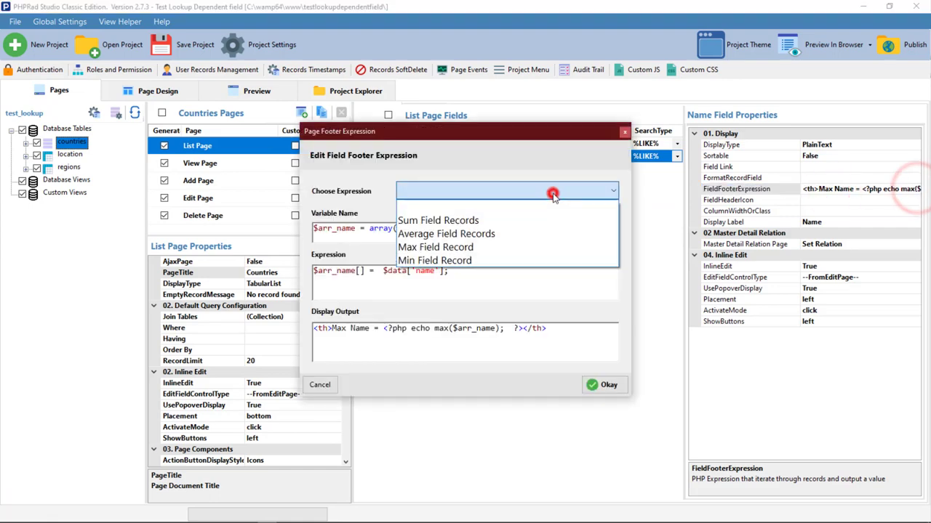
{"action": "left_click", "coordinate": [471, 260]}
{"action": "left_click", "coordinate": [603, 385]}
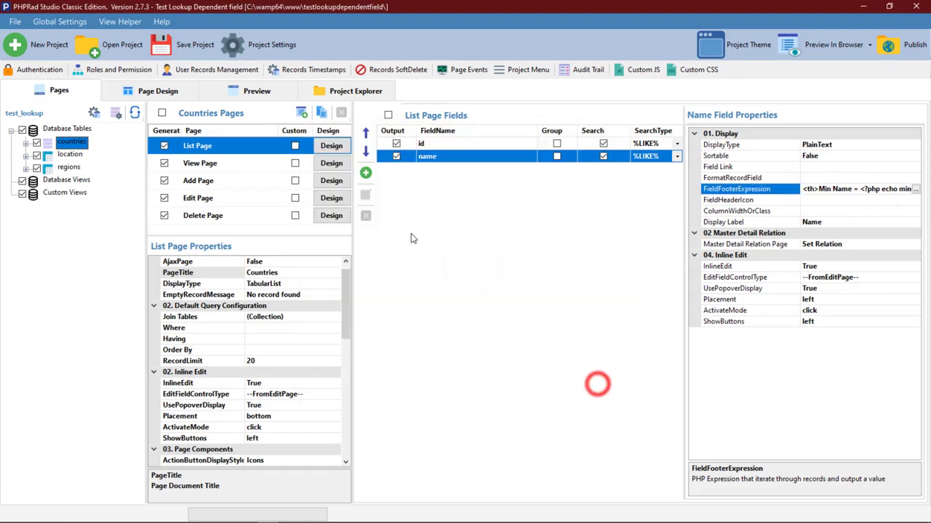
{"action": "left_click", "coordinate": [284, 91]}
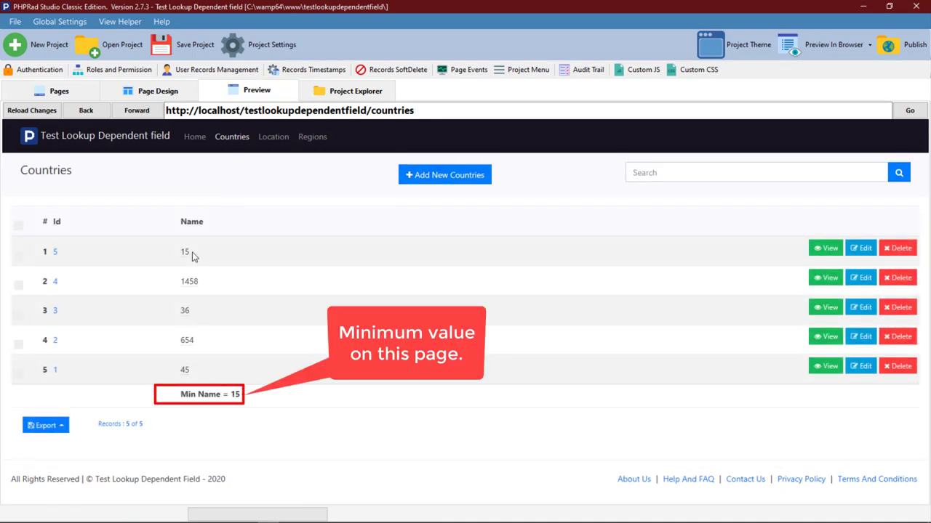
Set the name field's FieldHeaderIcon to the Align Center icon and preview the Countries list
{"action": "left_click", "coordinate": [80, 93]}
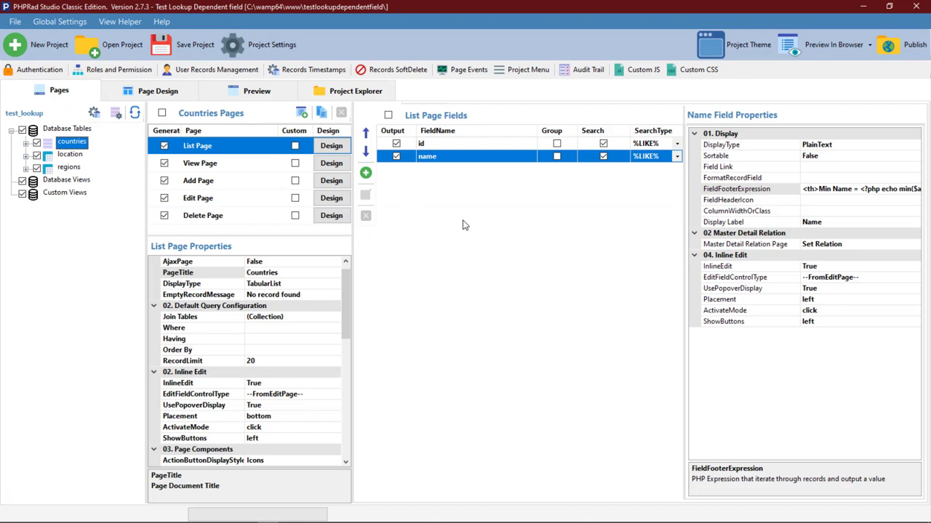
{"action": "key", "text": "Down"}
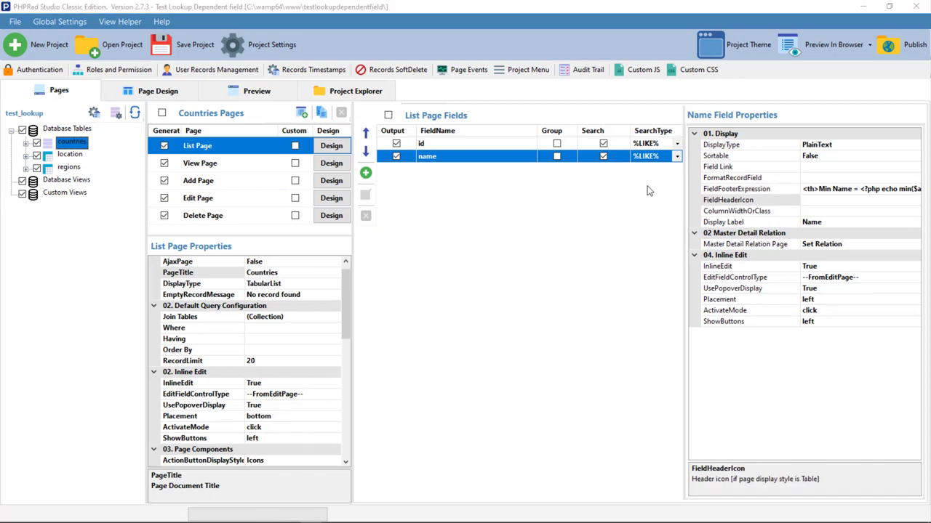
{"action": "left_click", "coordinate": [740, 201]}
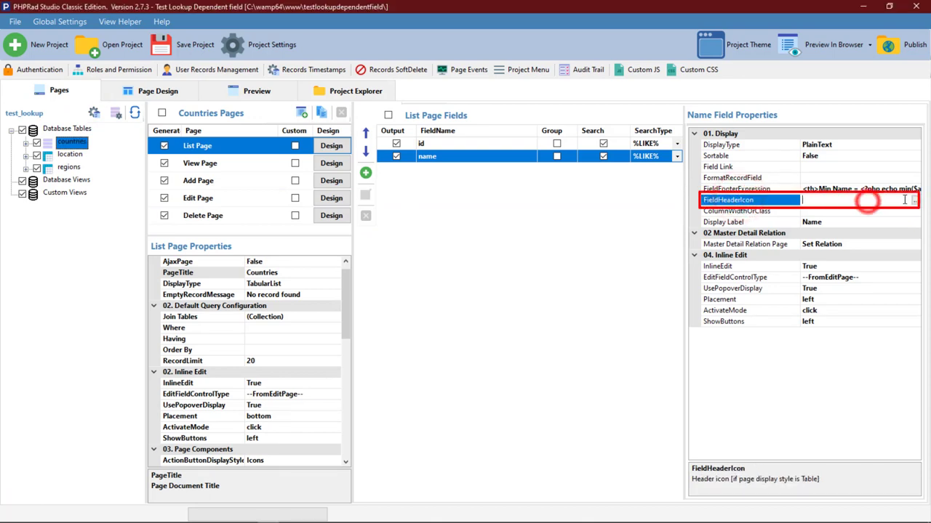
{"action": "left_click", "coordinate": [914, 200]}
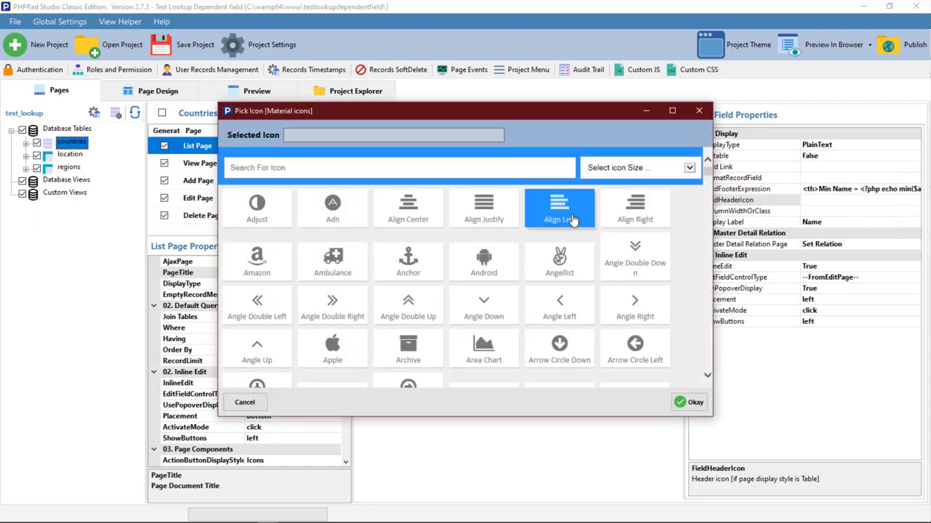
{"action": "left_click", "coordinate": [403, 216]}
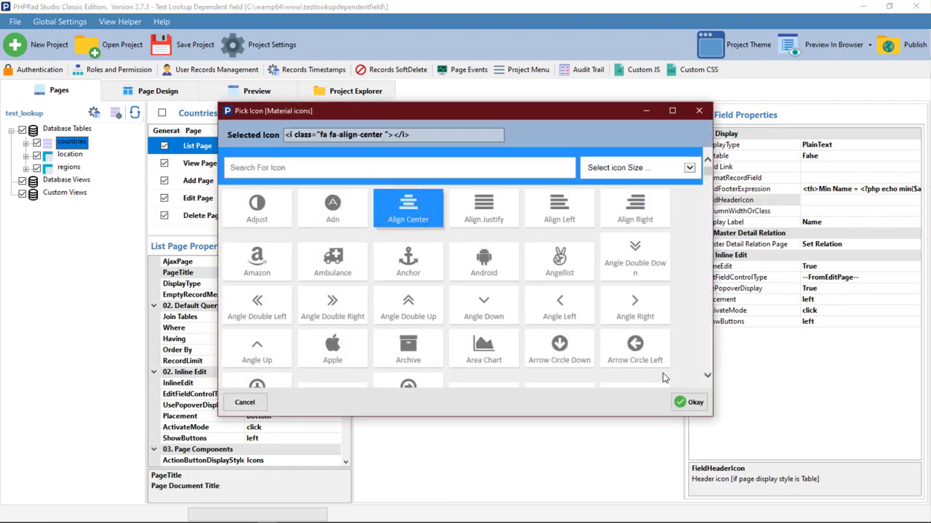
{"action": "left_click", "coordinate": [688, 402]}
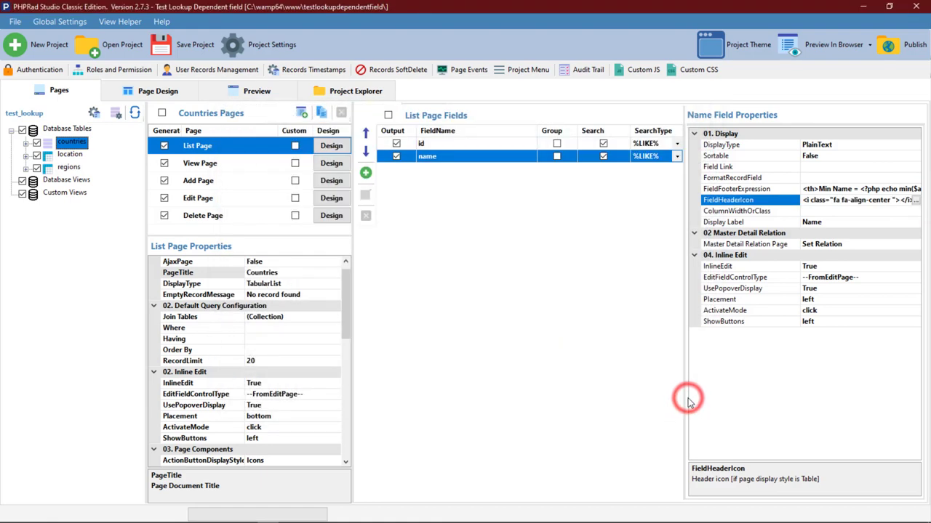
{"action": "left_click", "coordinate": [236, 91]}
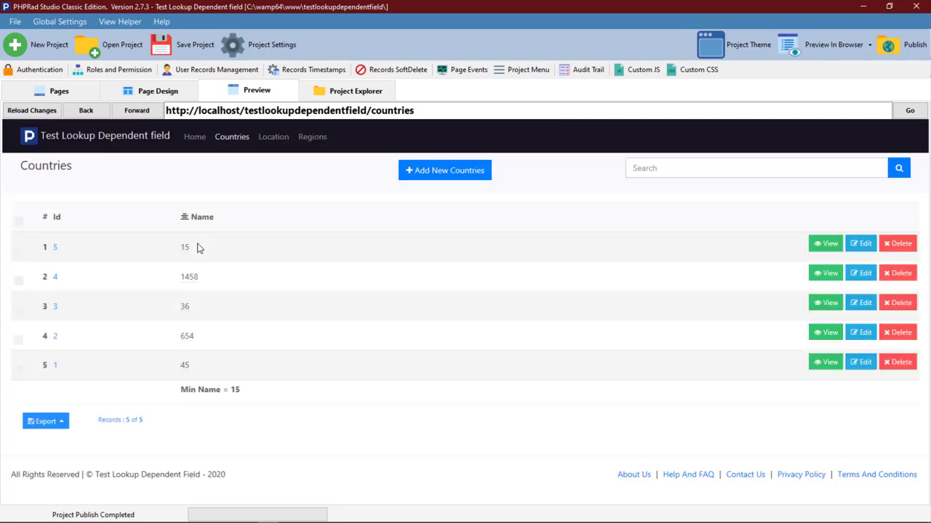
Change the name field's FieldHeaderIcon to the Apple icon and preview the Countries list
{"action": "left_click", "coordinate": [64, 93]}
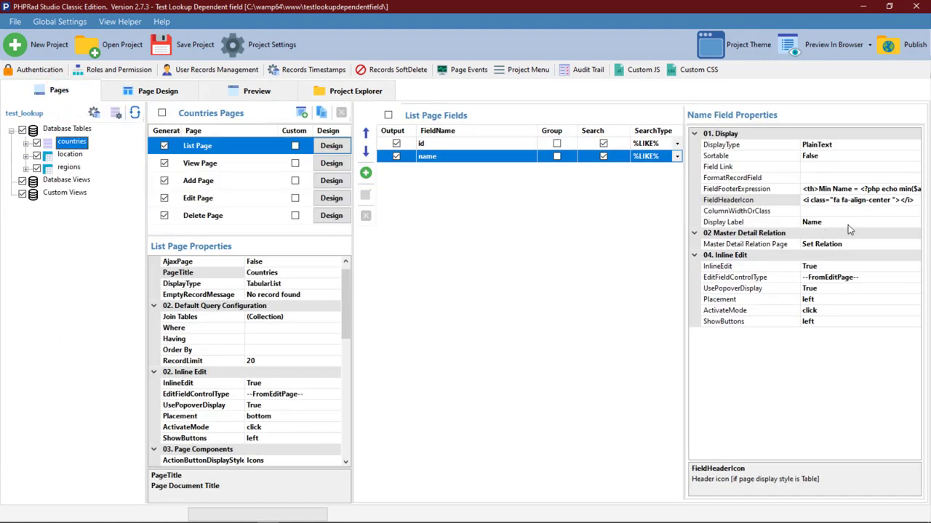
{"action": "left_click", "coordinate": [864, 213]}
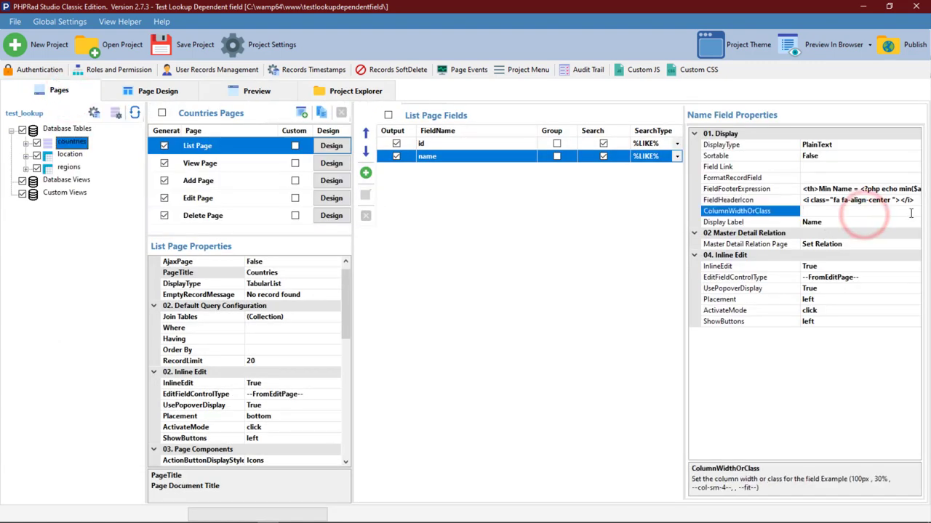
{"action": "left_click", "coordinate": [910, 201]}
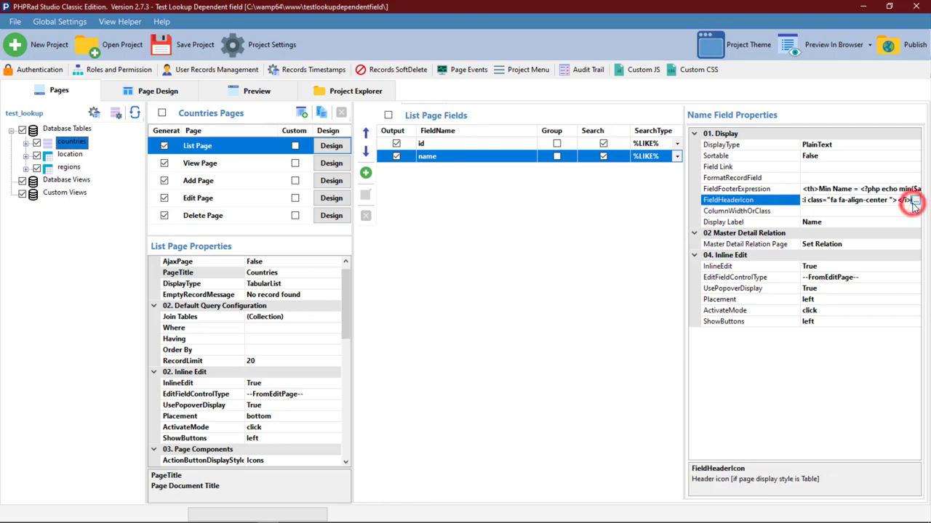
{"action": "left_click", "coordinate": [910, 202]}
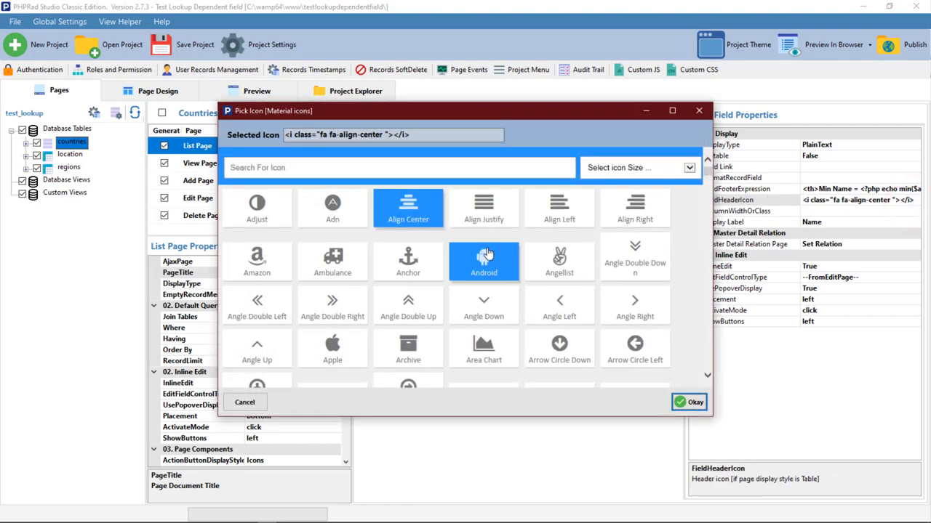
{"action": "double_click", "coordinate": [337, 348]}
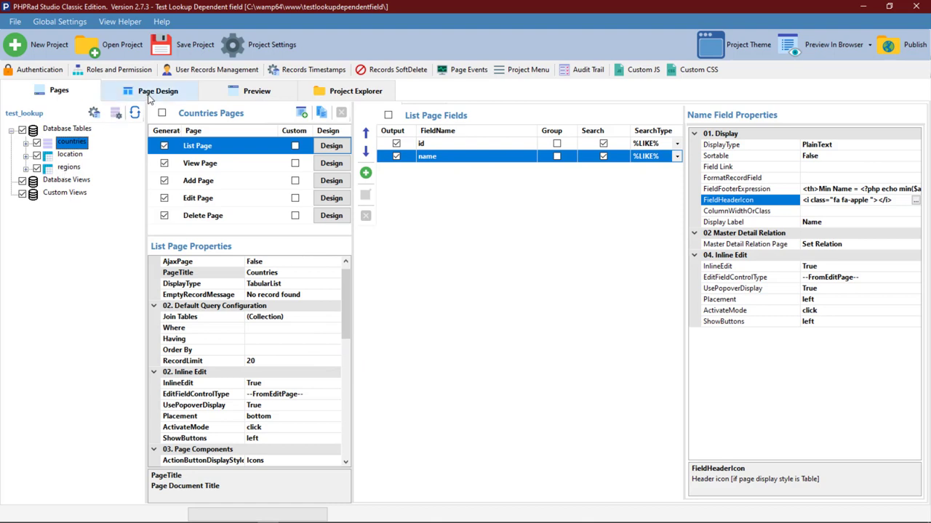
{"action": "left_click", "coordinate": [237, 93]}
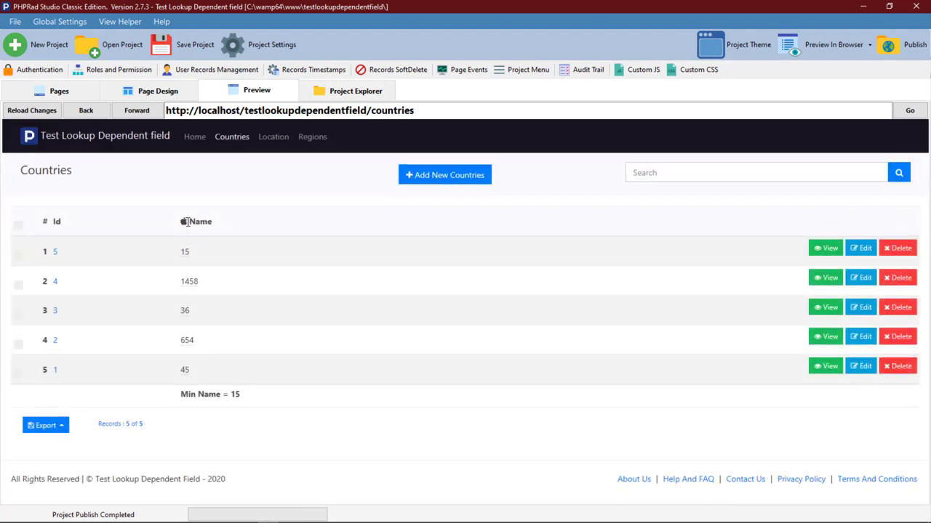
Using the W3Schools CSS Units page in the browser as reference, set the name field's ColumnWidthOrClass to 1px and preview the Countries list
{"action": "left_click", "coordinate": [66, 99]}
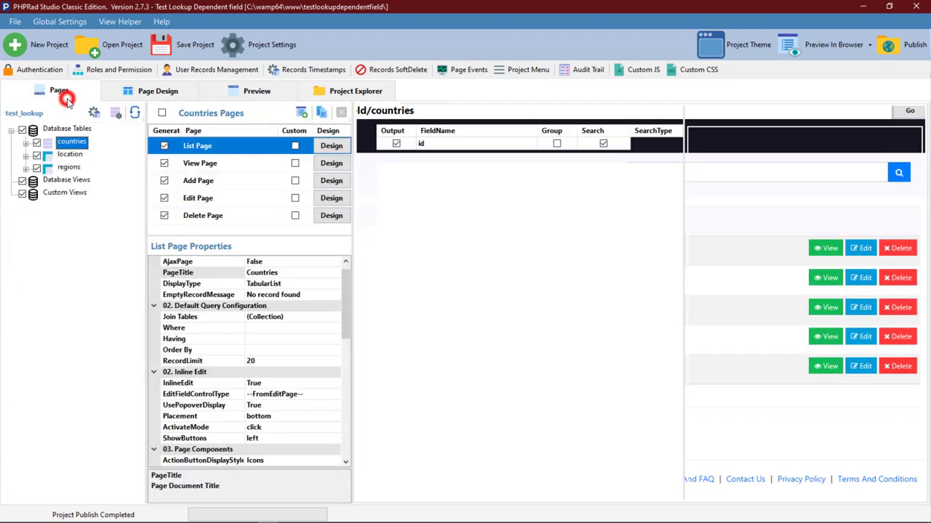
{"action": "key", "text": "Down"}
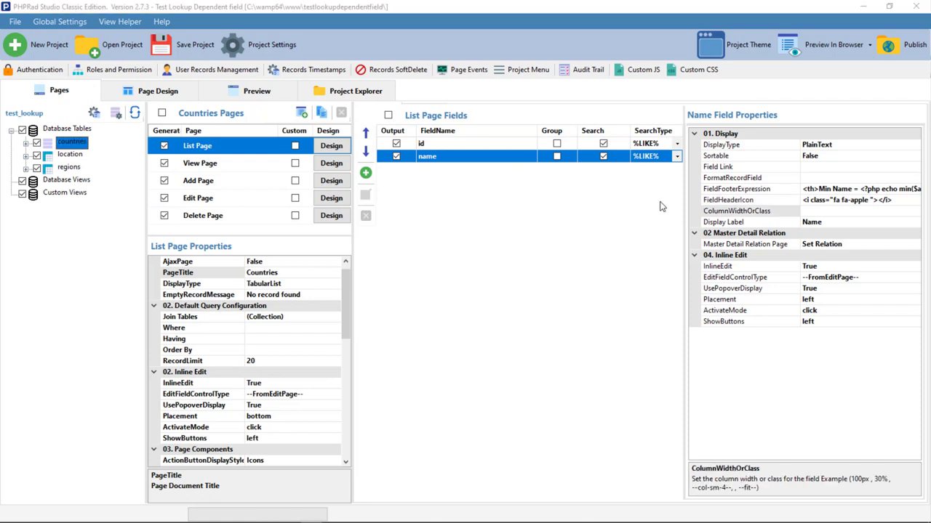
{"action": "left_click", "coordinate": [723, 212]}
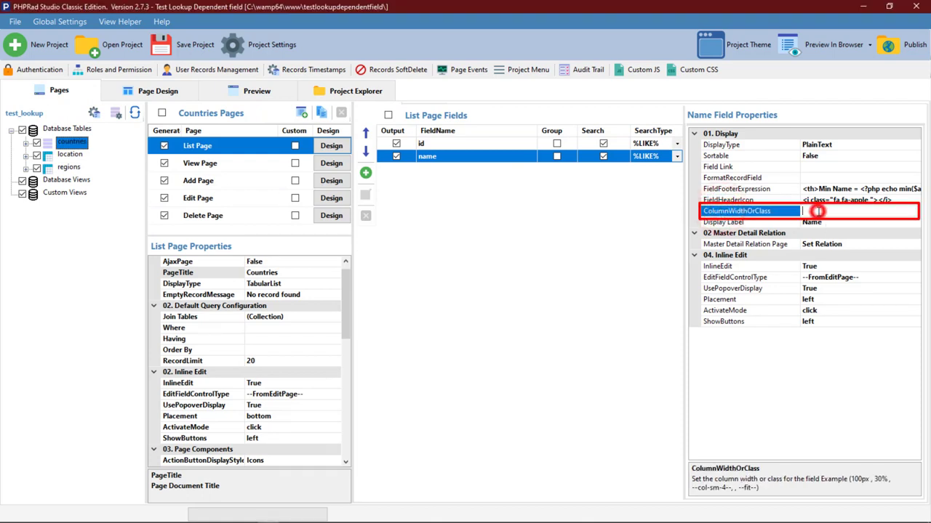
{"action": "key", "text": "alt+Tab"}
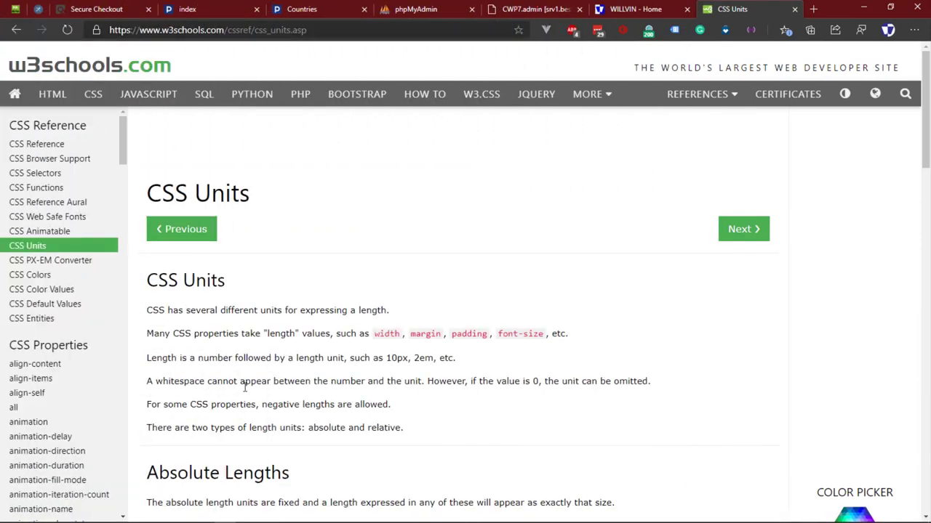
{"action": "scroll", "coordinate": [244, 387], "scroll_direction": "down", "scroll_amount": 6}
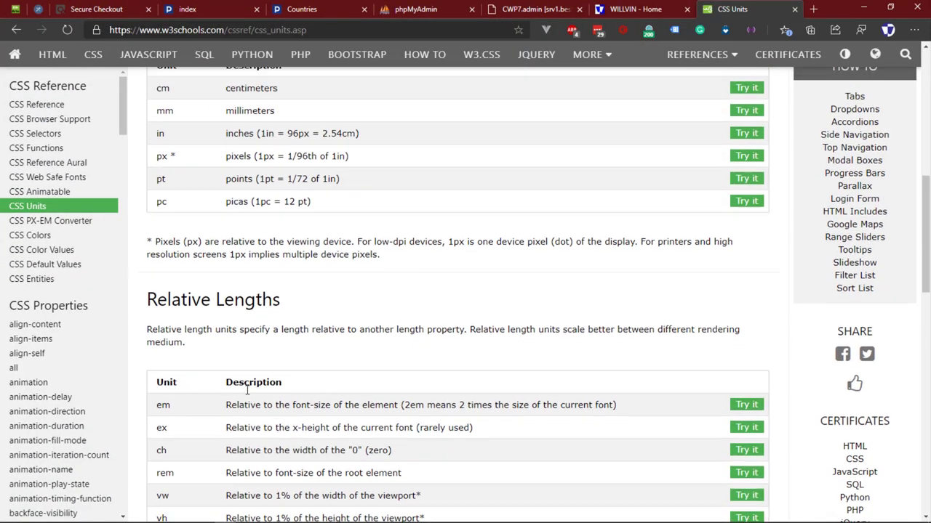
{"action": "scroll", "coordinate": [247, 390], "scroll_direction": "up", "scroll_amount": 1}
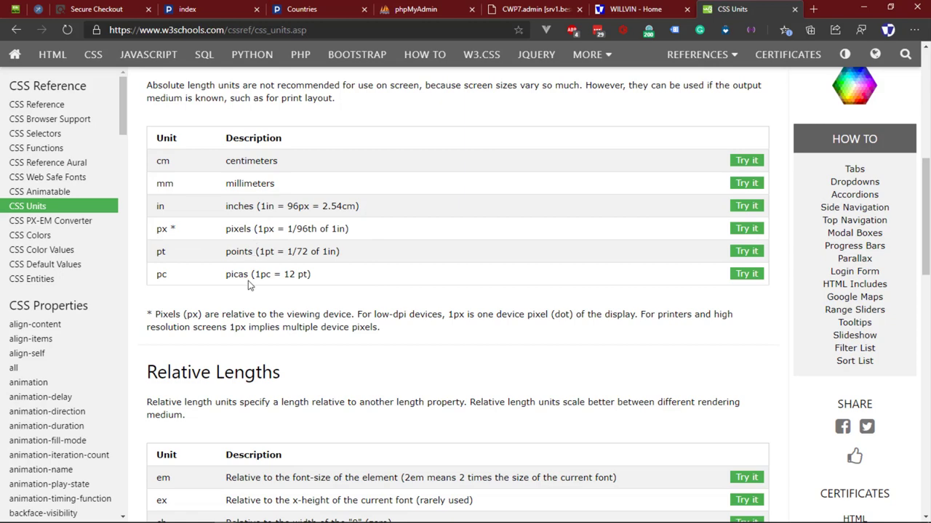
{"action": "scroll", "coordinate": [248, 285], "scroll_direction": "down", "scroll_amount": 5}
{"action": "scroll", "coordinate": [247, 282], "scroll_direction": "up", "scroll_amount": 1}
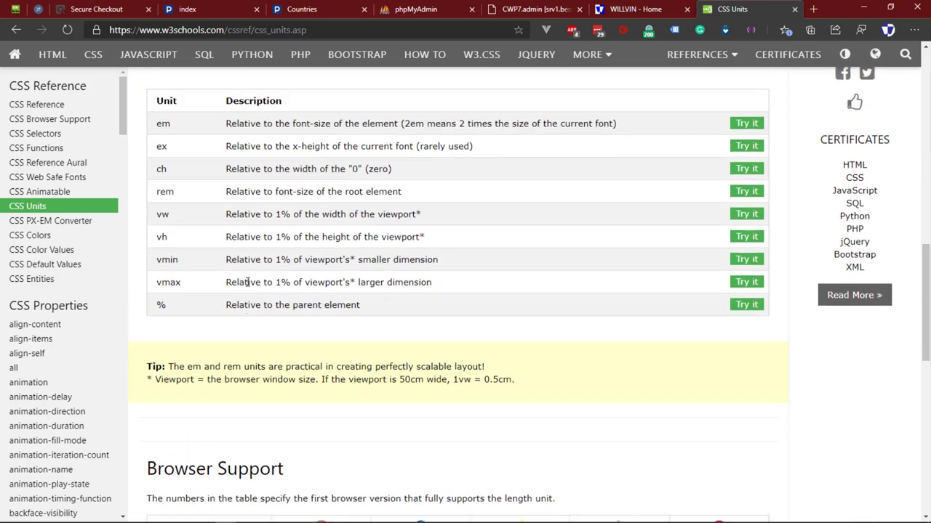
{"action": "scroll", "coordinate": [247, 282], "scroll_direction": "up", "scroll_amount": 1}
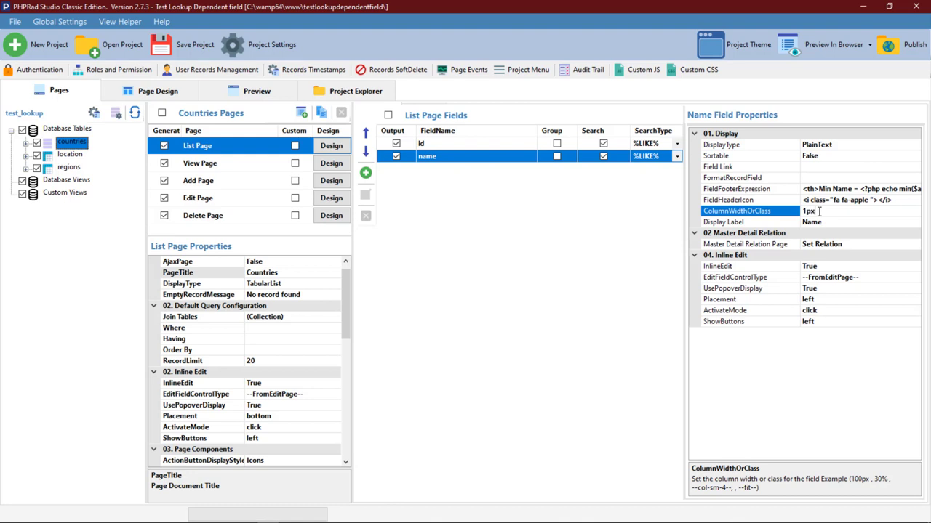
{"action": "left_click", "coordinate": [234, 90]}
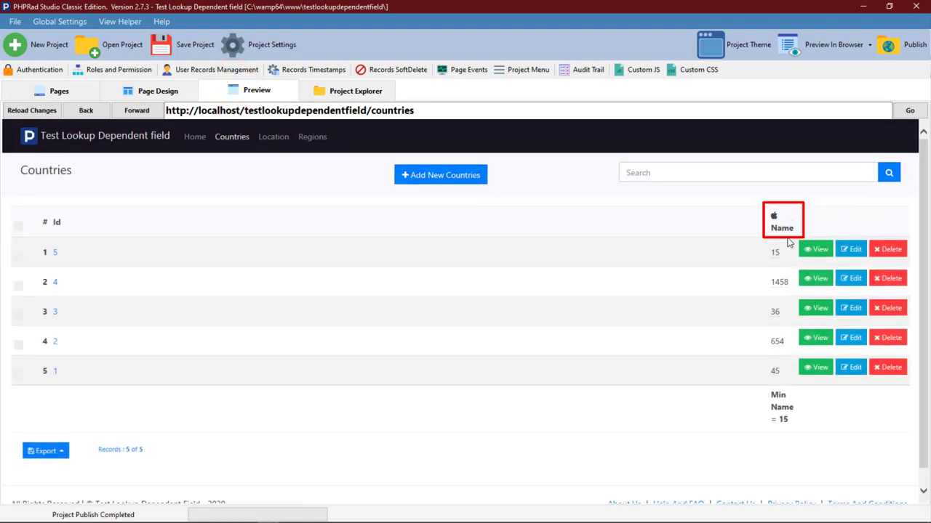
Change the name field's ColumnWidthOrClass to 1% and preview the Countries list
{"action": "left_click", "coordinate": [73, 94]}
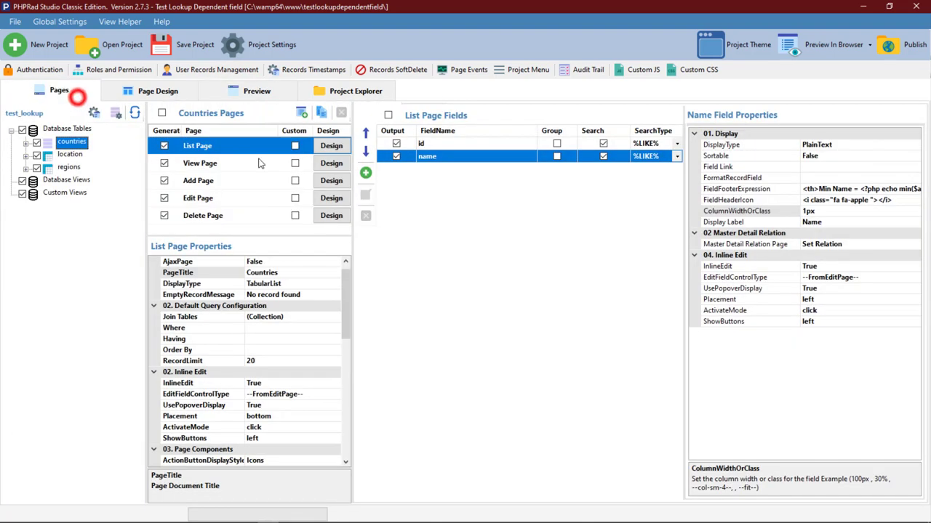
{"action": "left_click", "coordinate": [807, 211]}
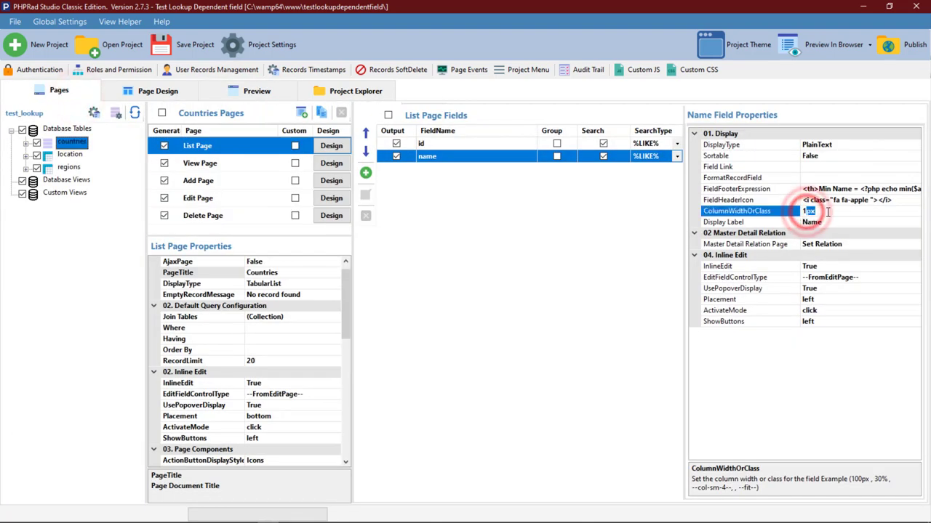
{"action": "type", "text": "11"}
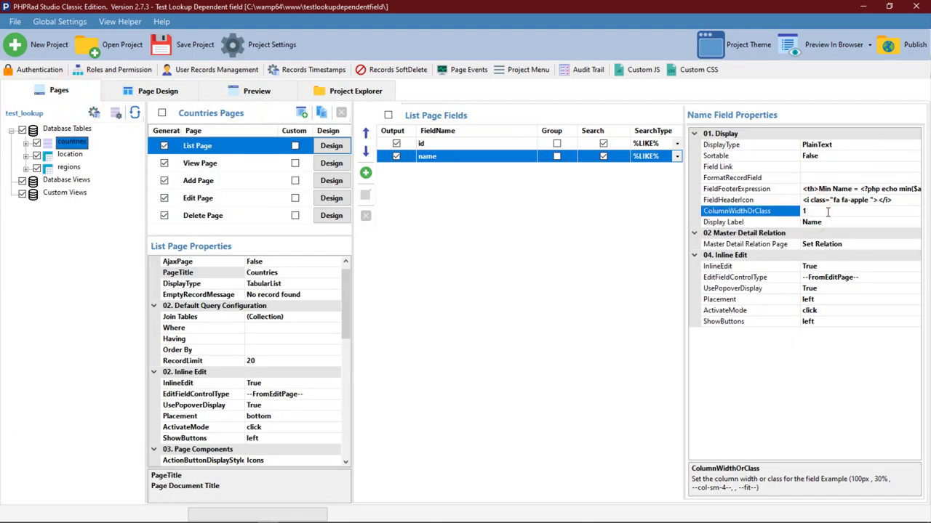
{"action": "left_click", "coordinate": [271, 91]}
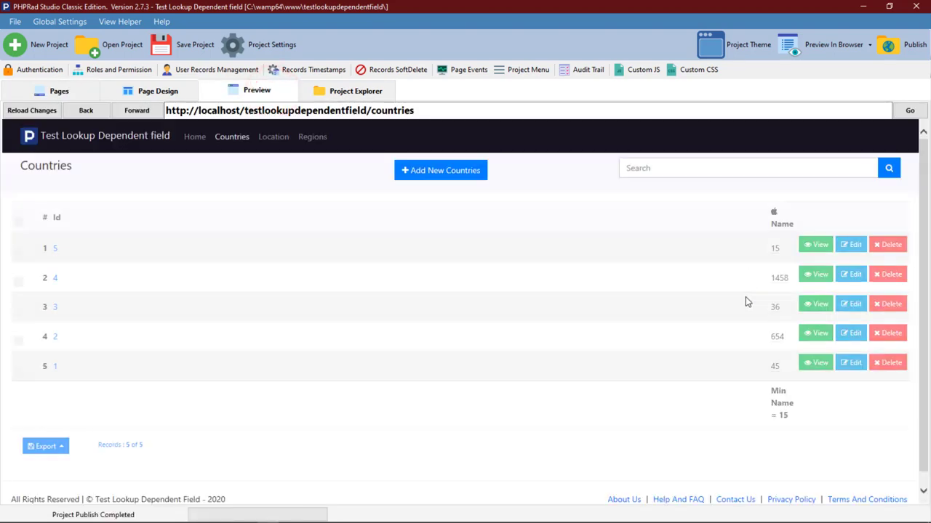
Set the name field's ColumnWidthOrClass to 30% and preview the Countries list
{"action": "left_click", "coordinate": [60, 91]}
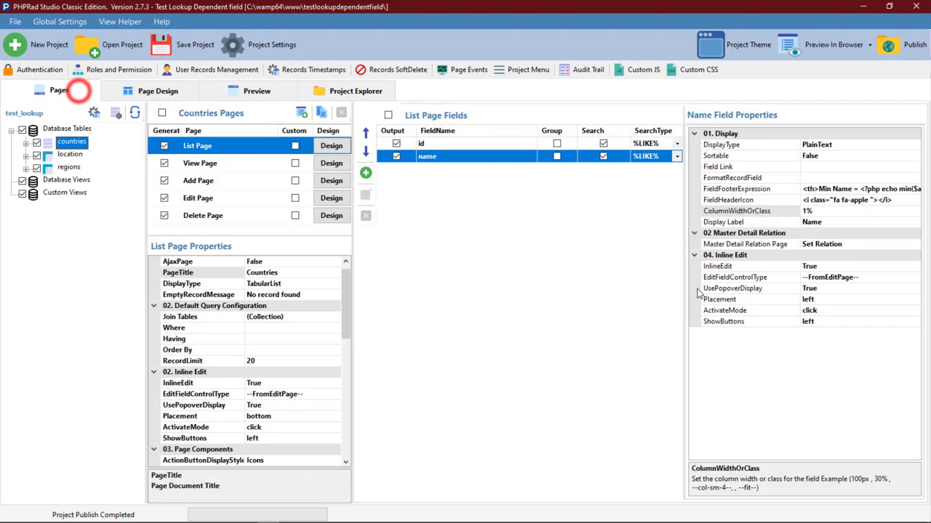
{"action": "left_click", "coordinate": [807, 211]}
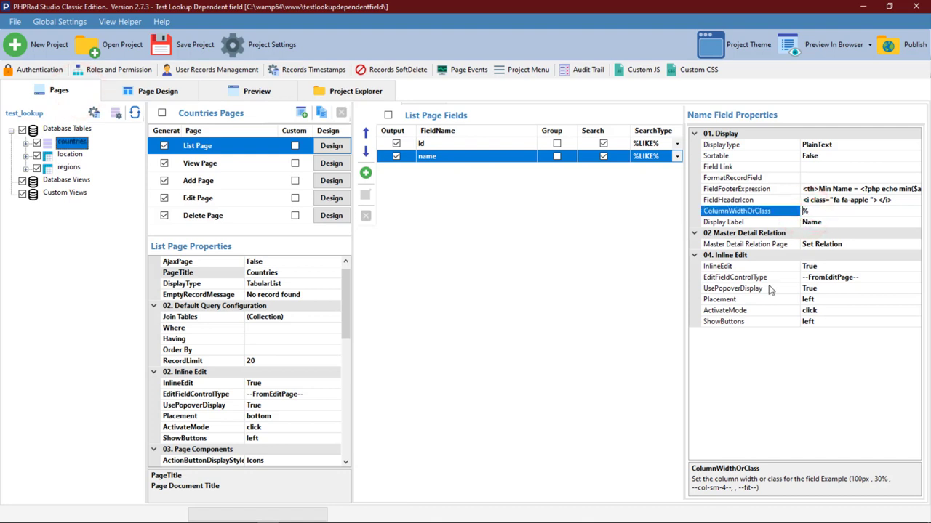
{"action": "type", "text": "30%"}
{"action": "left_click", "coordinate": [262, 91]}
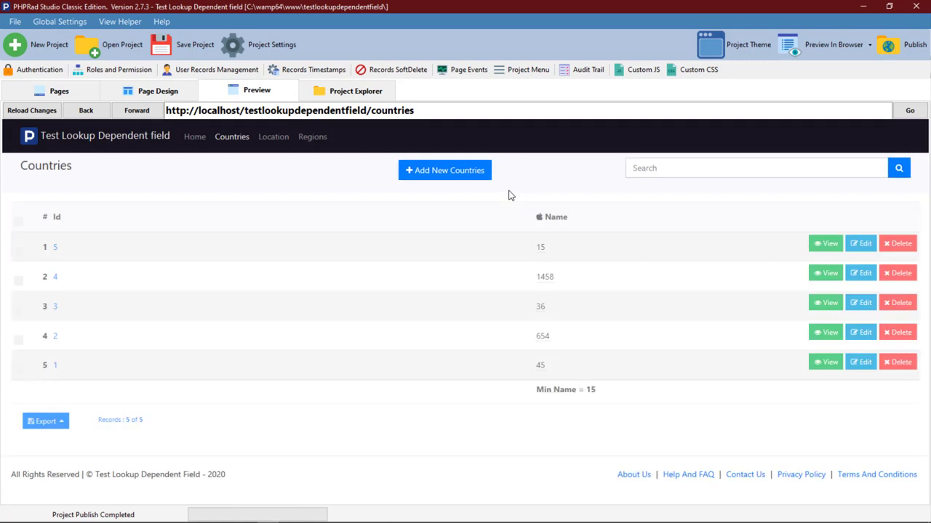
Widen the name column by setting its ColumnWidthOrClass to 90% and preview the Countries list
{"action": "left_click", "coordinate": [59, 91]}
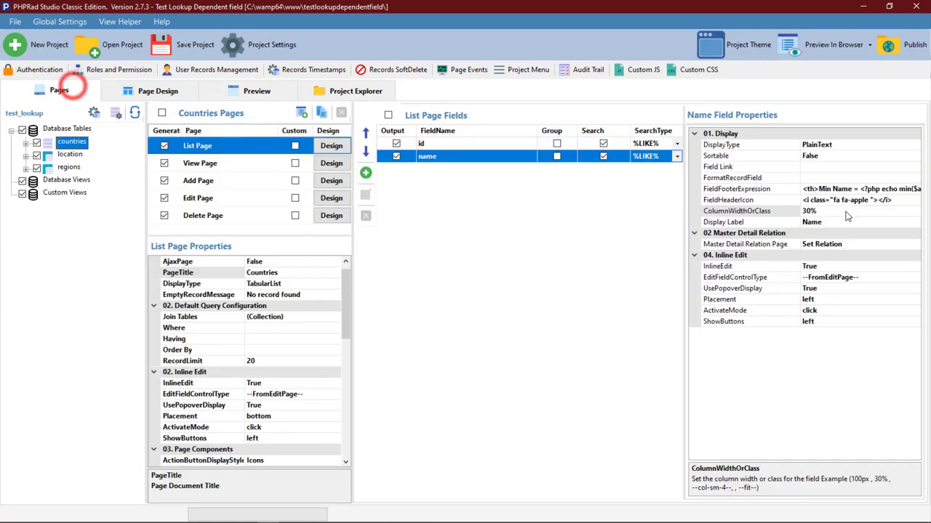
{"action": "left_click", "coordinate": [809, 211]}
{"action": "key", "text": "BackSpace"}
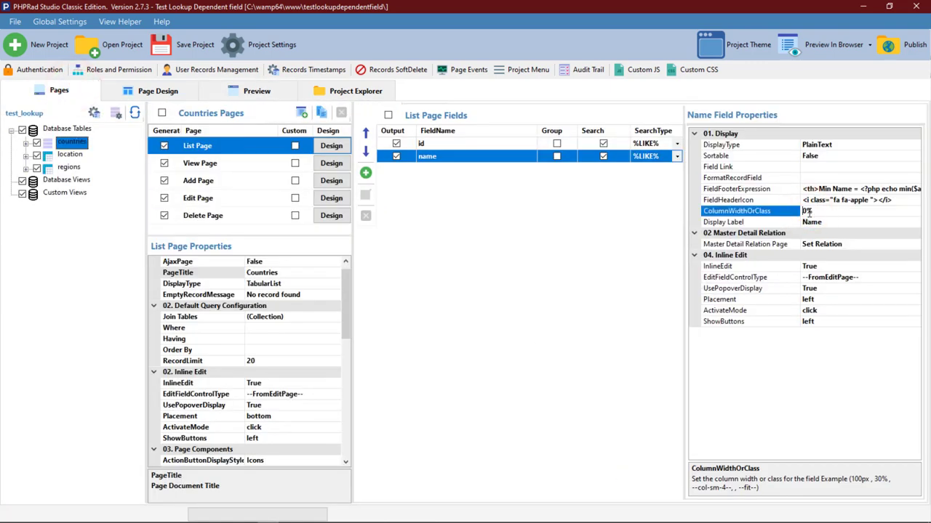
{"action": "type", "text": "9"}
{"action": "left_click", "coordinate": [251, 89]}
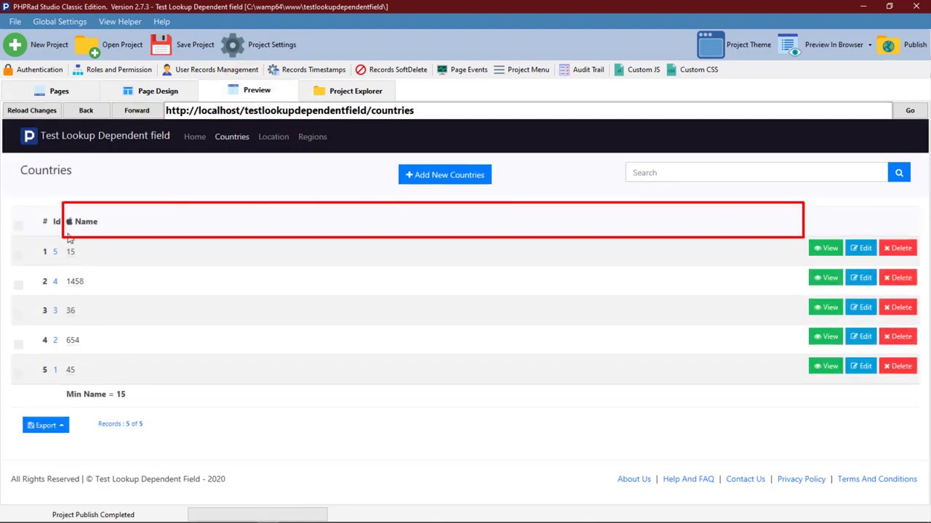
Change the name field's Display Label to "Another name" and check the column heading in the Countries preview
{"action": "left_click", "coordinate": [87, 98]}
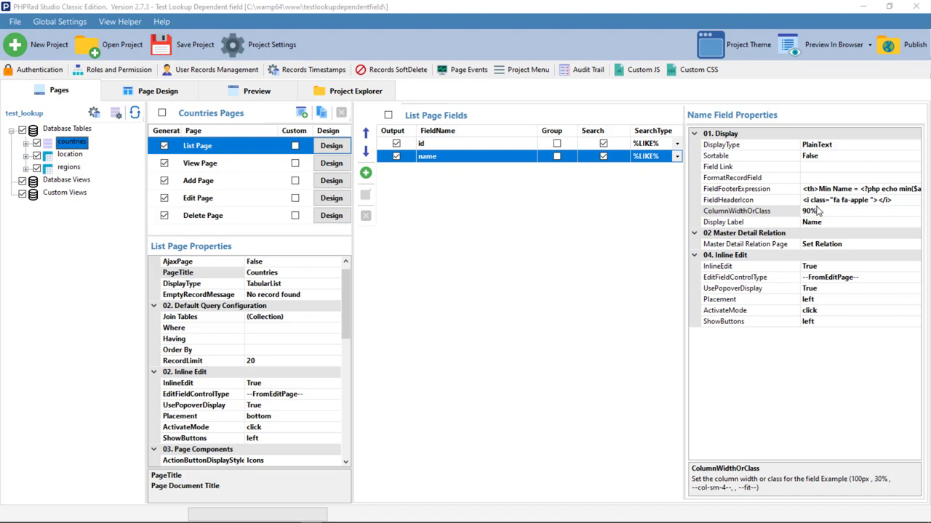
{"action": "left_click", "coordinate": [826, 224]}
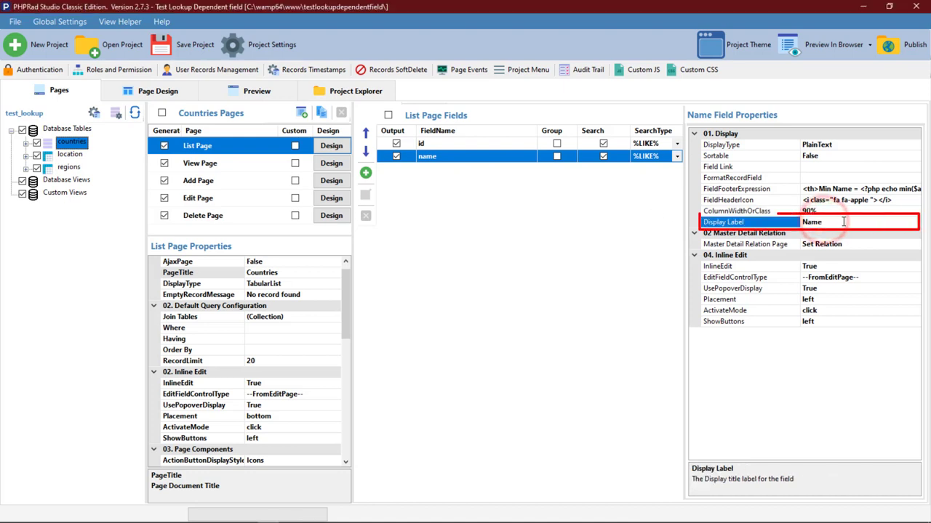
{"action": "left_click", "coordinate": [250, 94]}
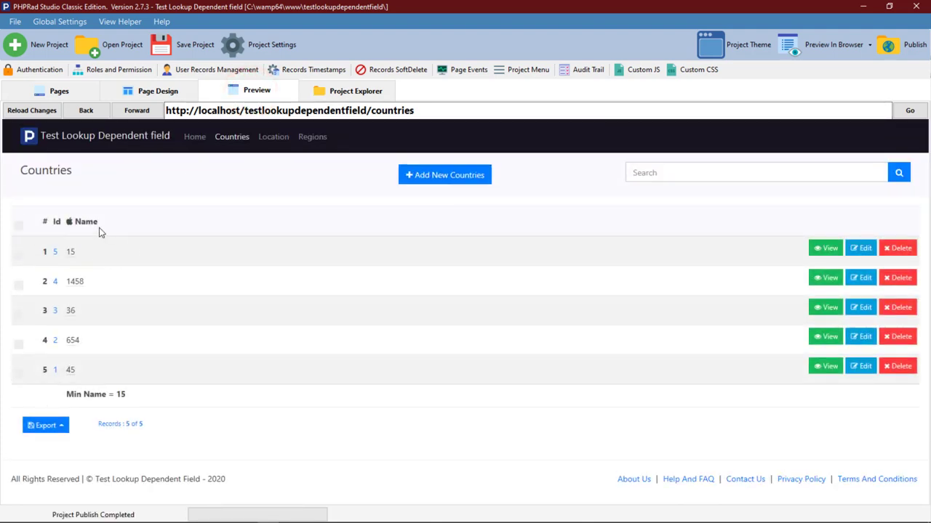
{"action": "left_click", "coordinate": [75, 95]}
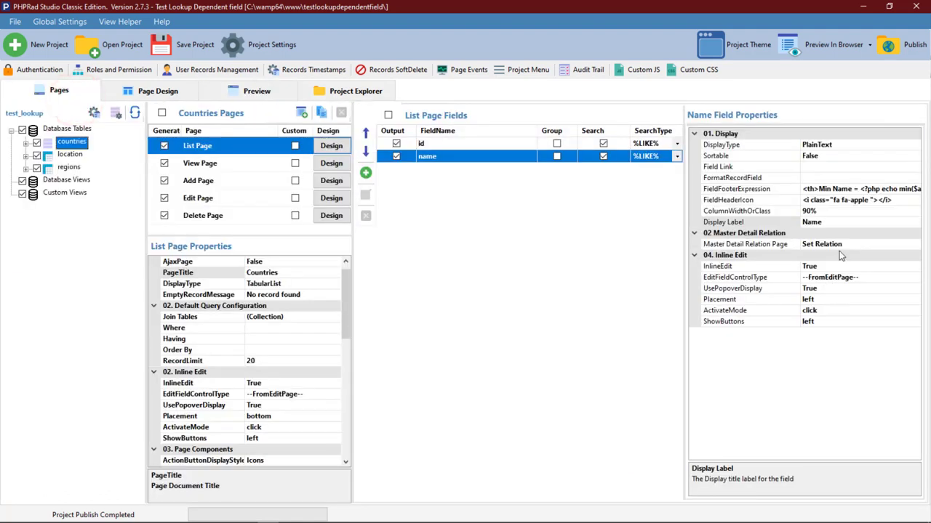
{"action": "left_click", "coordinate": [824, 225]}
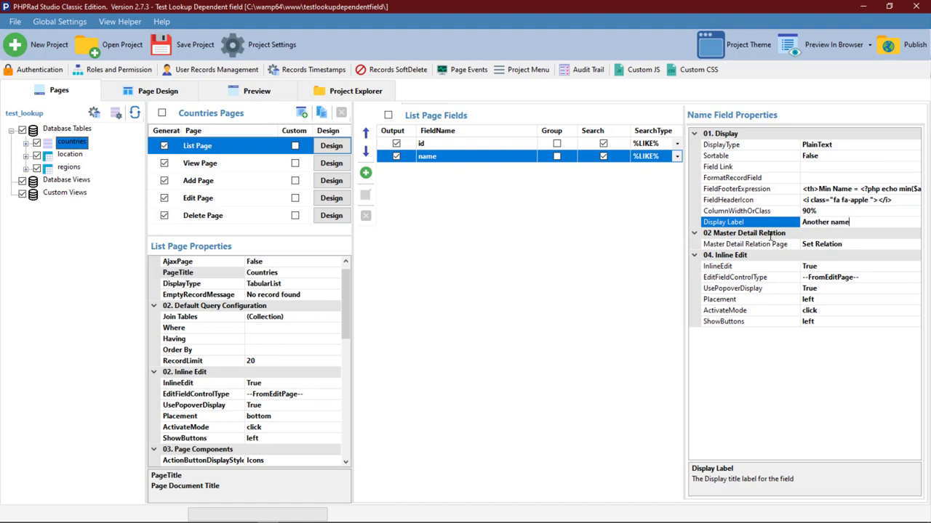
{"action": "left_click", "coordinate": [206, 93]}
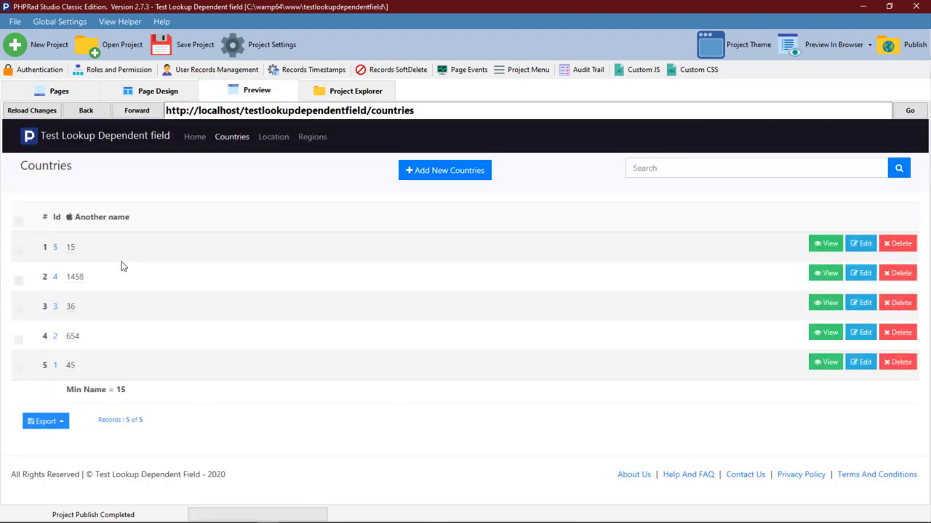
{"action": "left_click", "coordinate": [51, 89]}
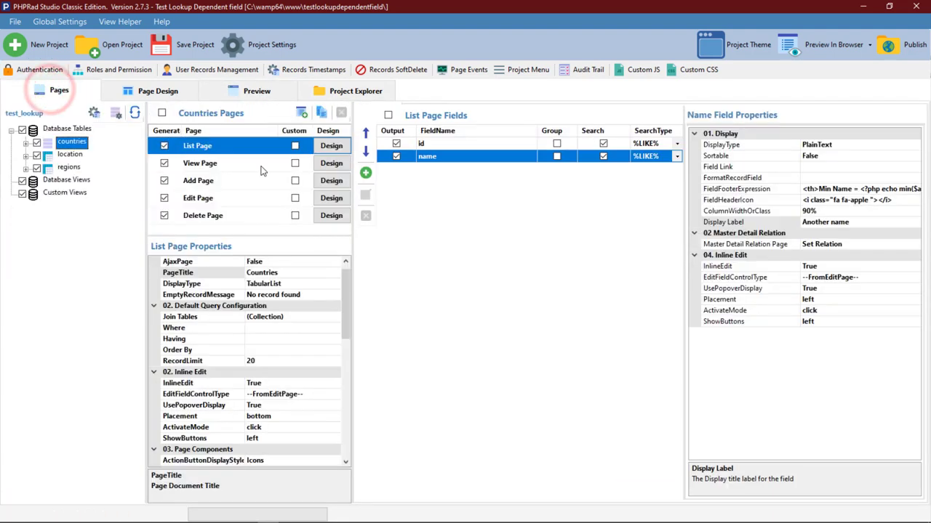